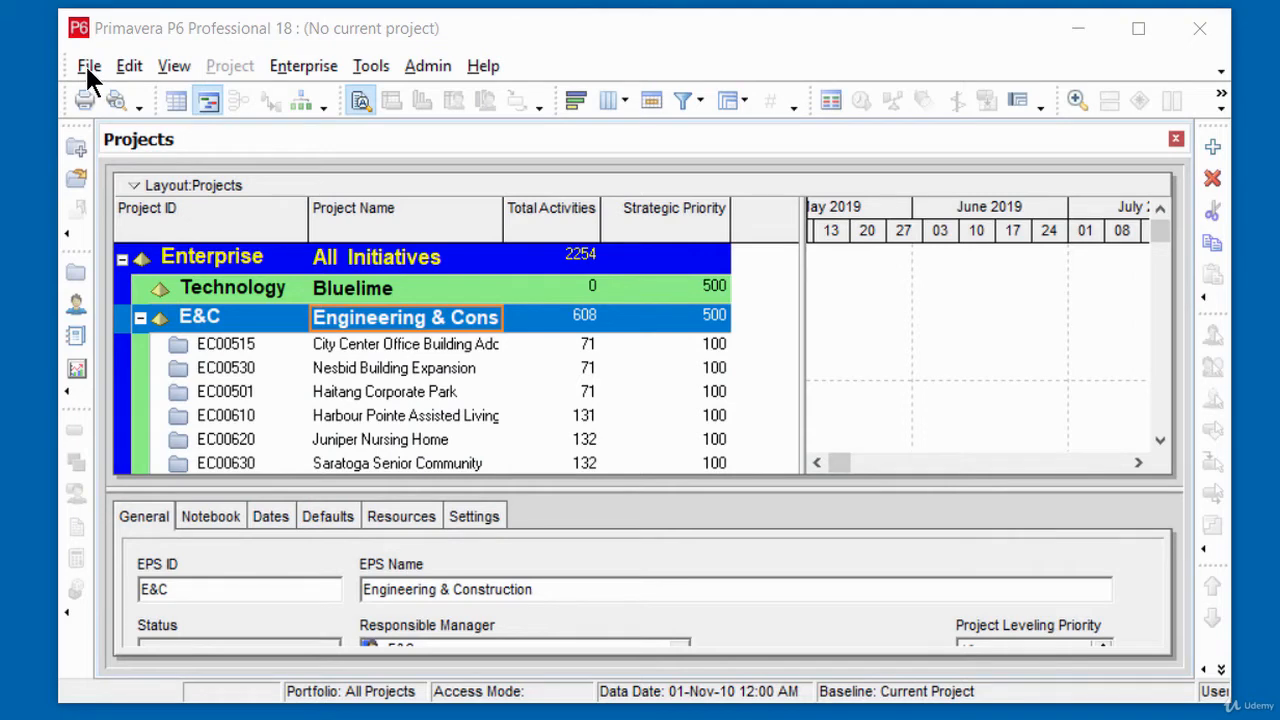
# Step: Start a new project and assign it to the Bluelime EPS level under Technology
pyautogui.click(86, 65)
pyautogui.click(80, 60)
pyautogui.click(85, 65)
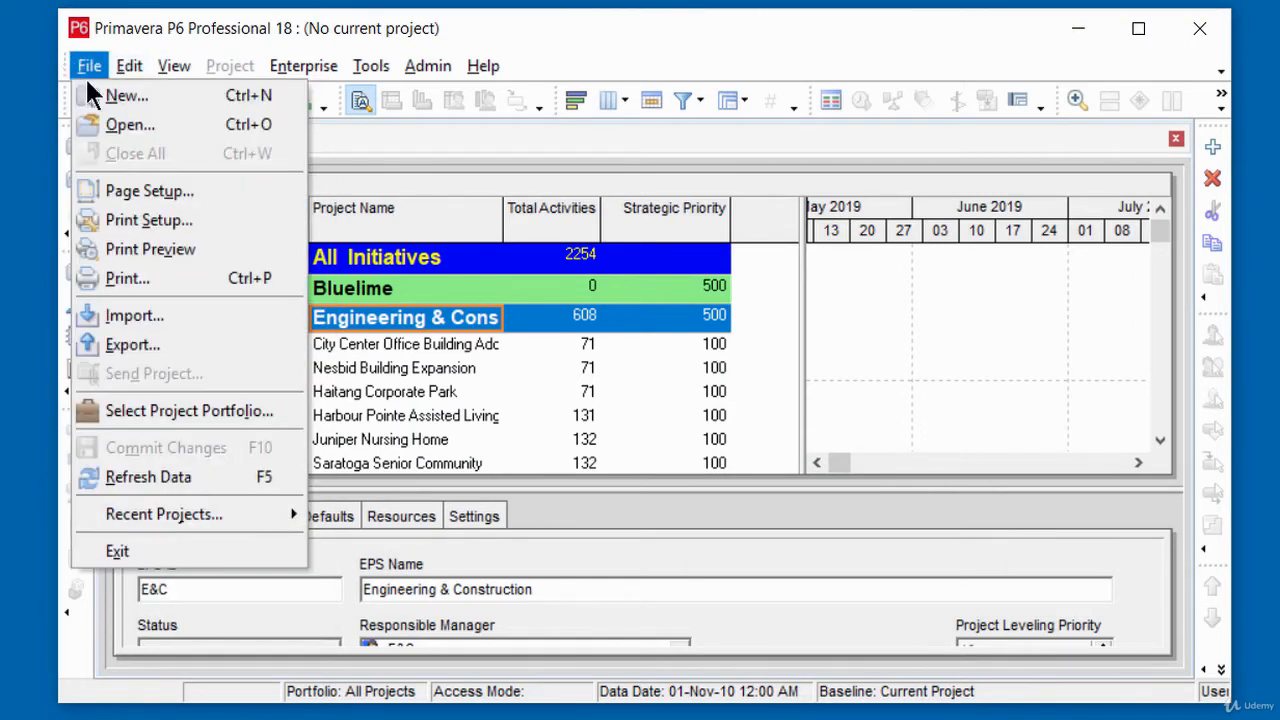
pyautogui.click(112, 94)
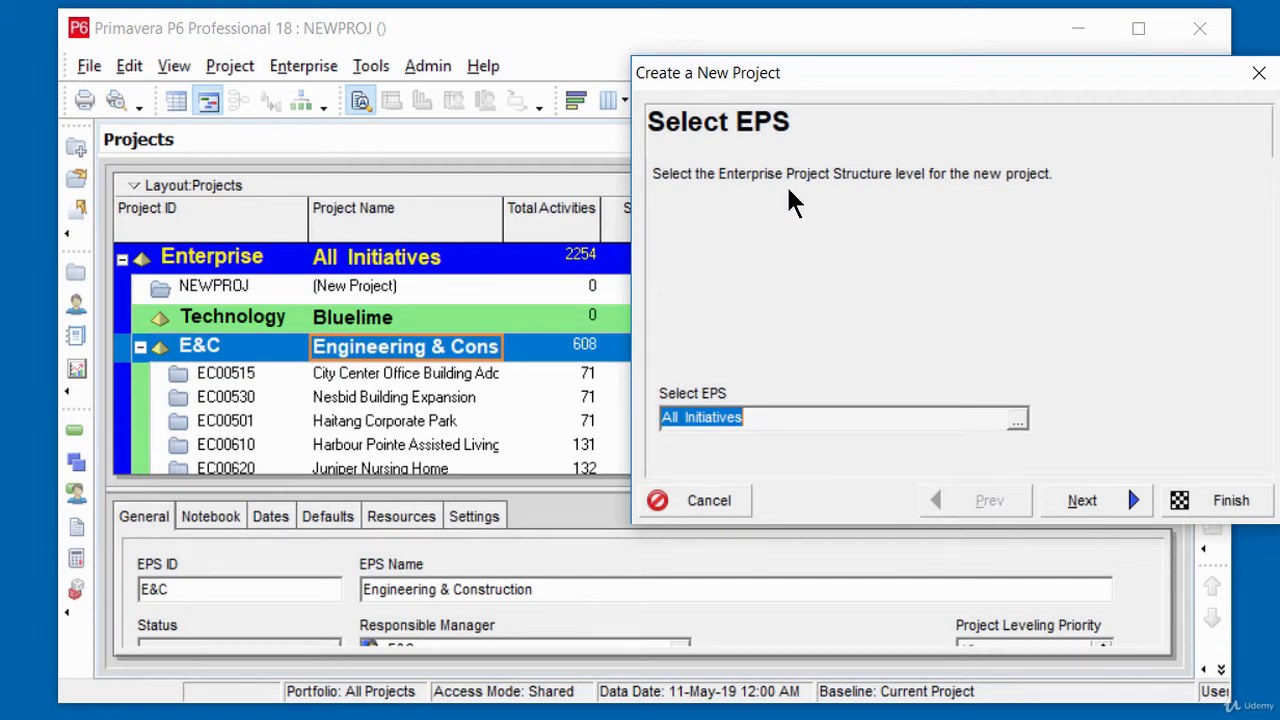
pyautogui.click(1017, 423)
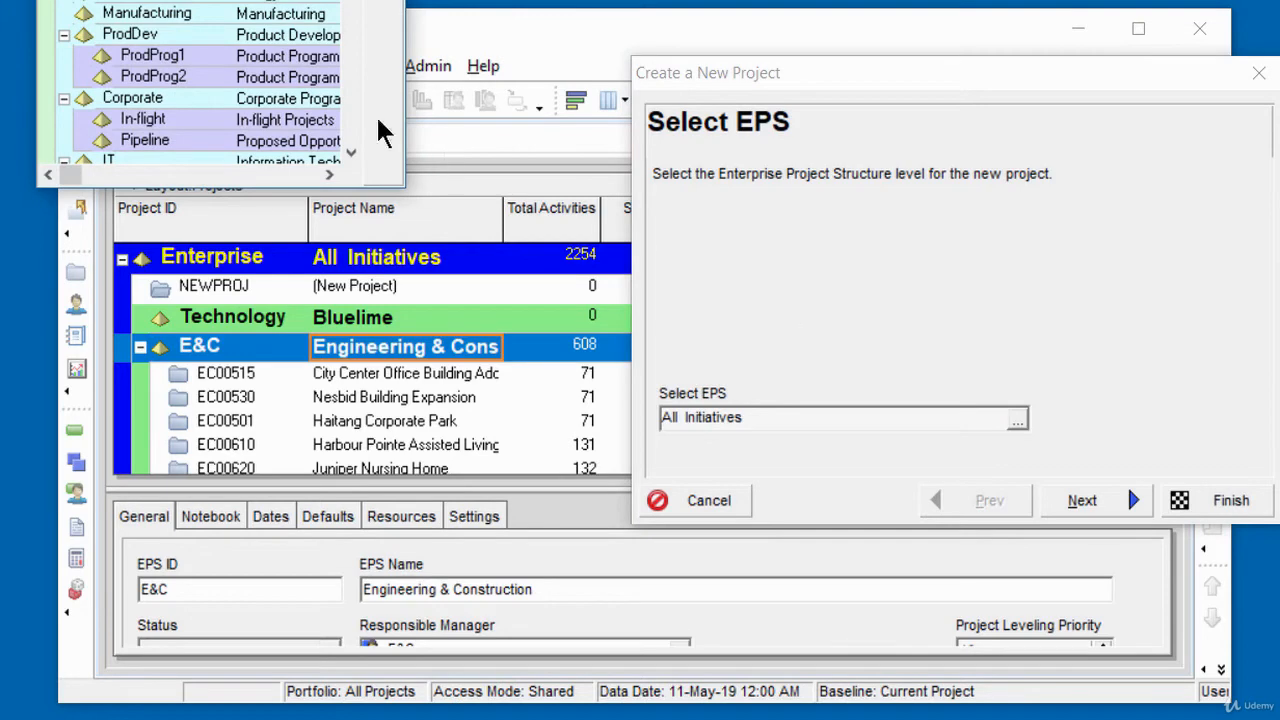
pyautogui.moveTo(297, 0); pyautogui.dragTo(322, 29)
pyautogui.click(166, 180)
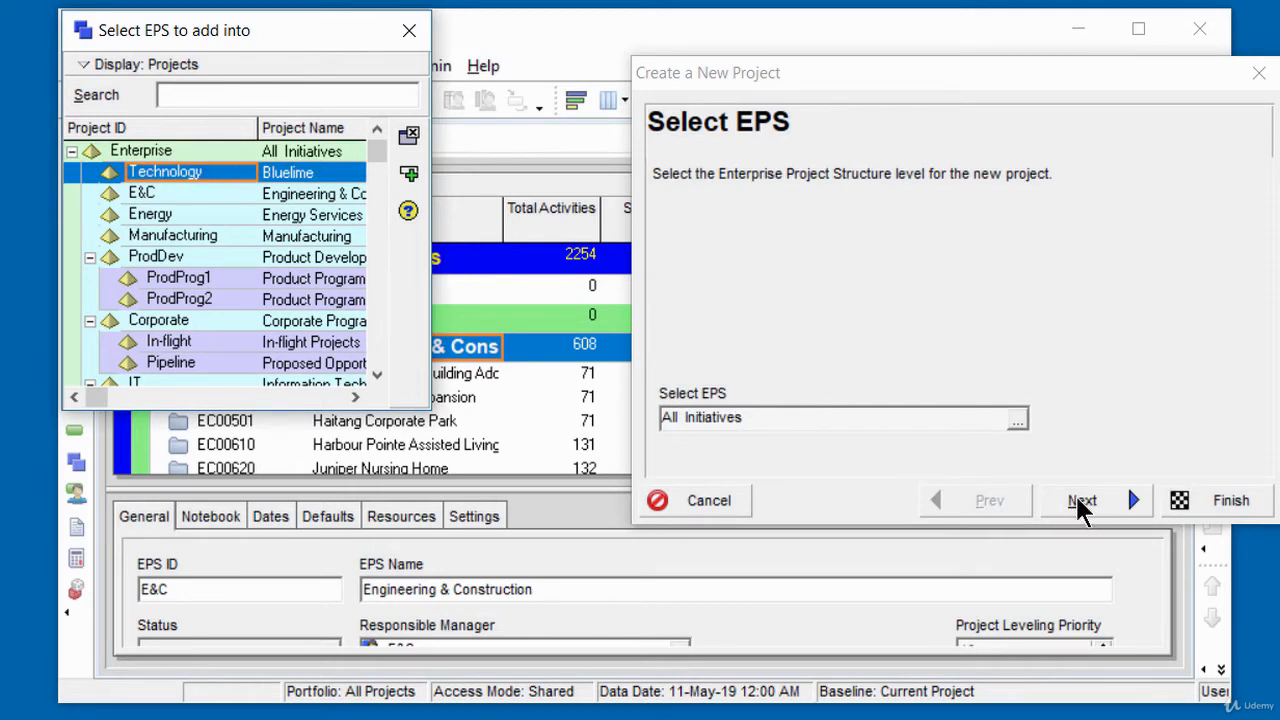
pyautogui.doubleClick(312, 174)
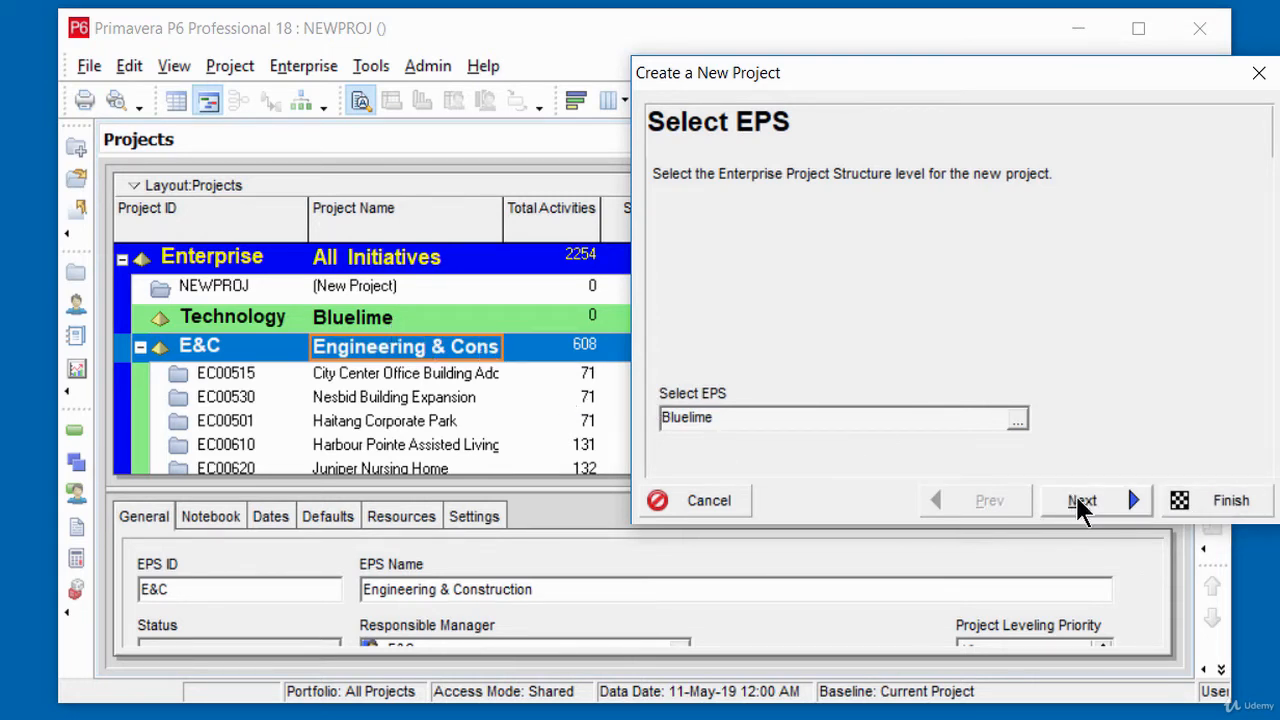
pyautogui.click(1083, 504)
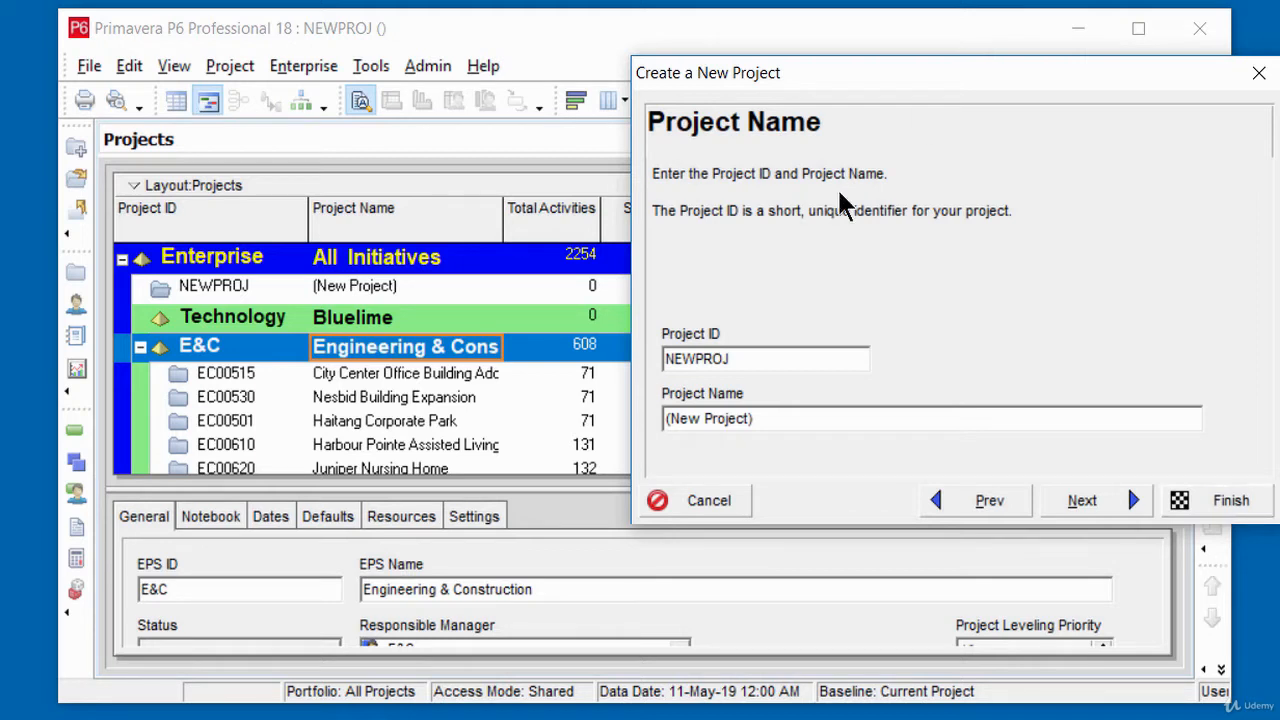
# Step: Enter BLS as the new project's ID and development as its name, and continue to the project dates
pyautogui.moveTo(766, 360); pyautogui.dragTo(520, 375)
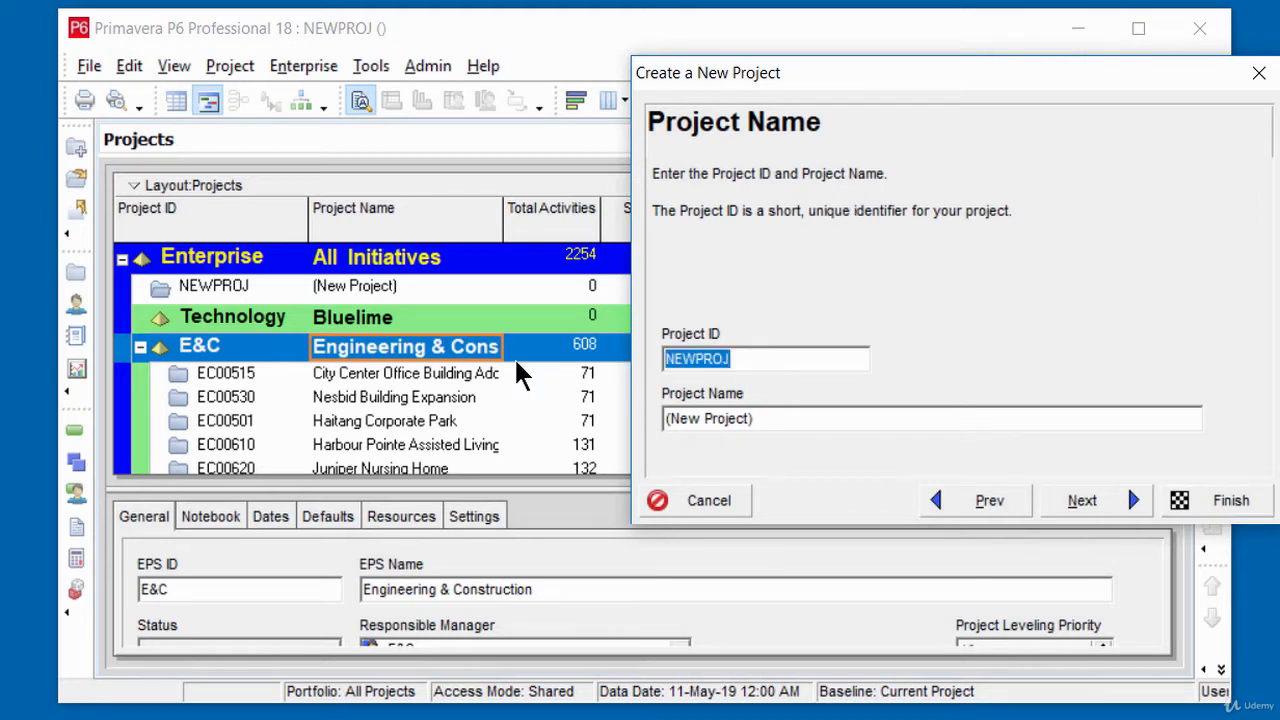
pyautogui.press('Delete')
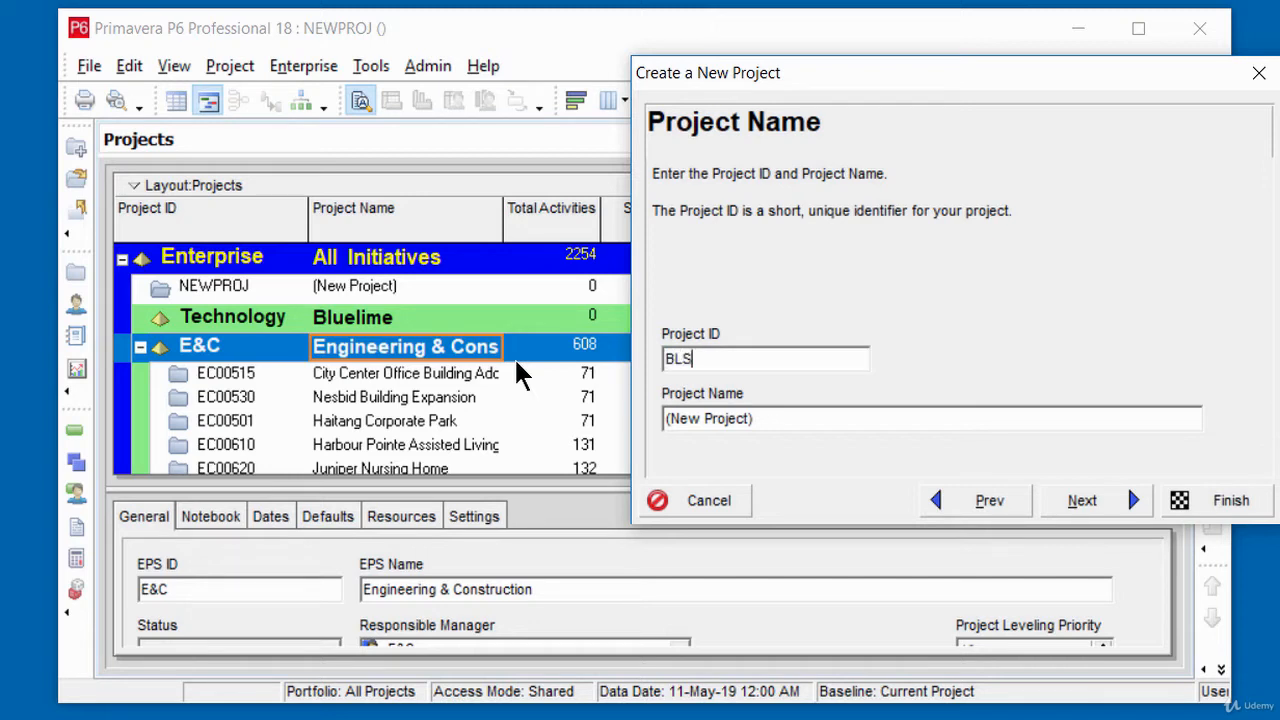
pyautogui.press('Tab')
pyautogui.press('Delete')
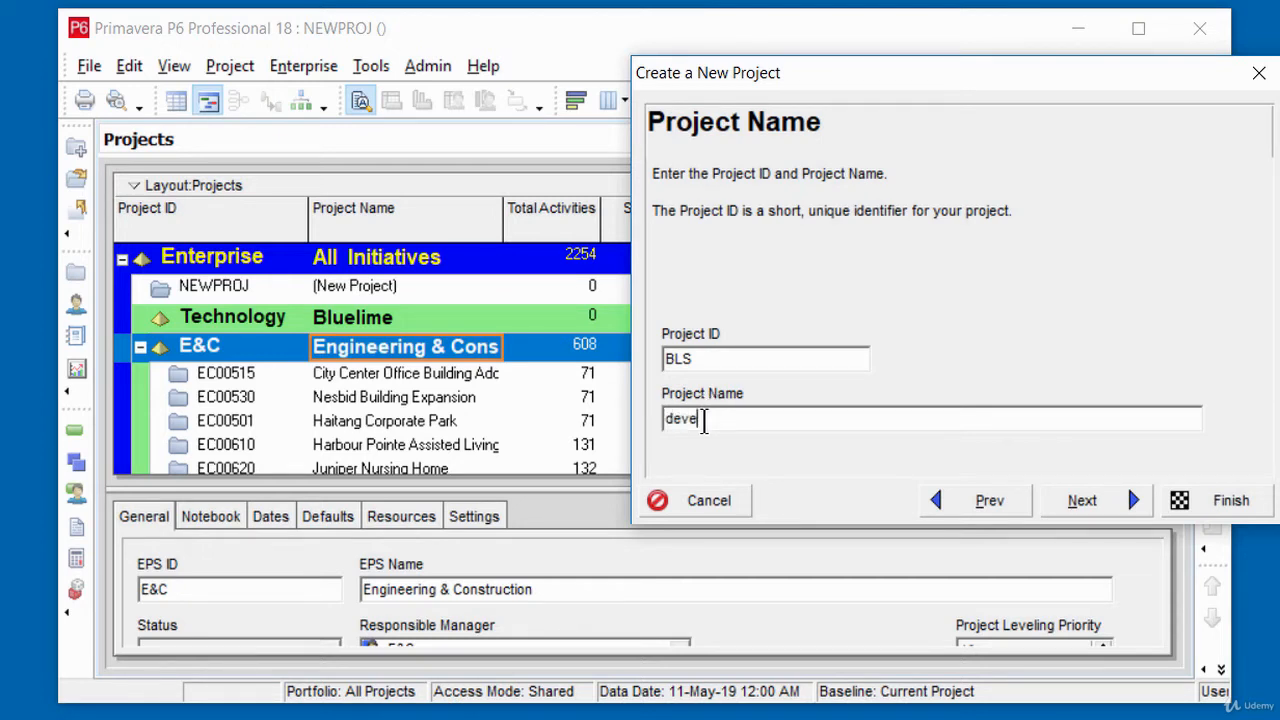
pyautogui.write('development')
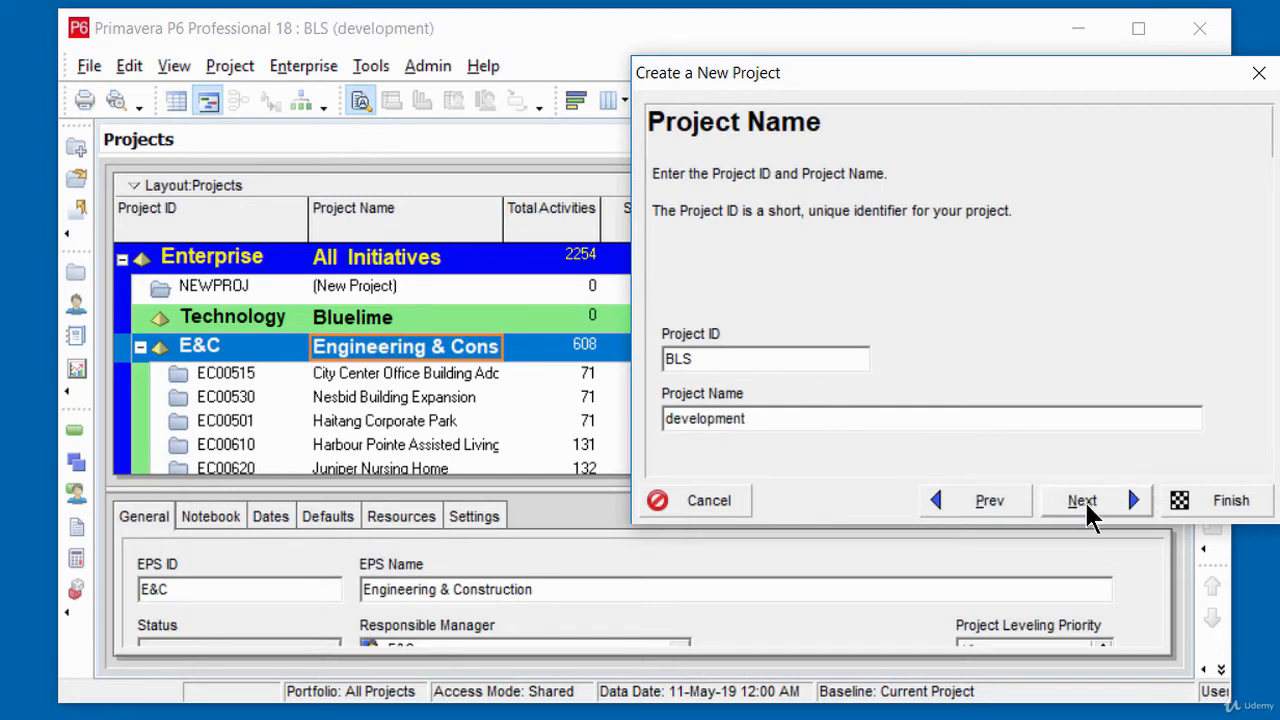
pyautogui.click(1084, 499)
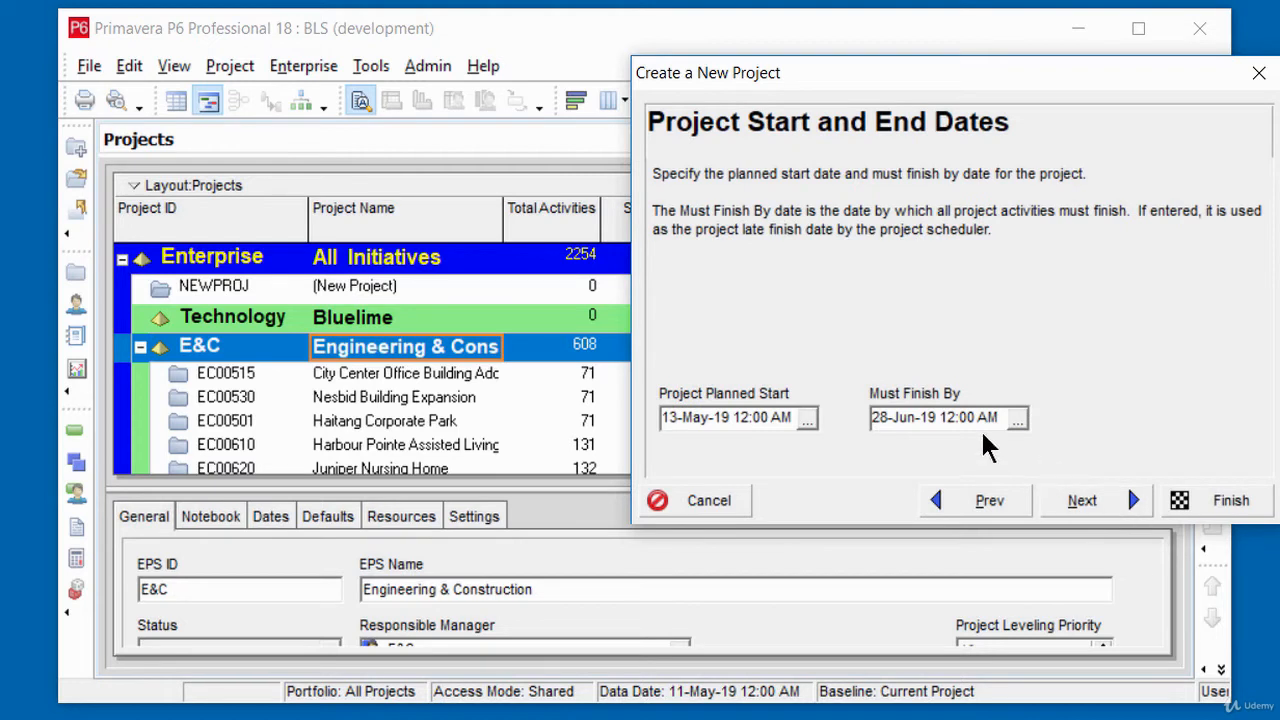
# Step: Choose 13-May-19 12:00 AM as the project planned start and clear the Must Finish By date
pyautogui.click(806, 420)
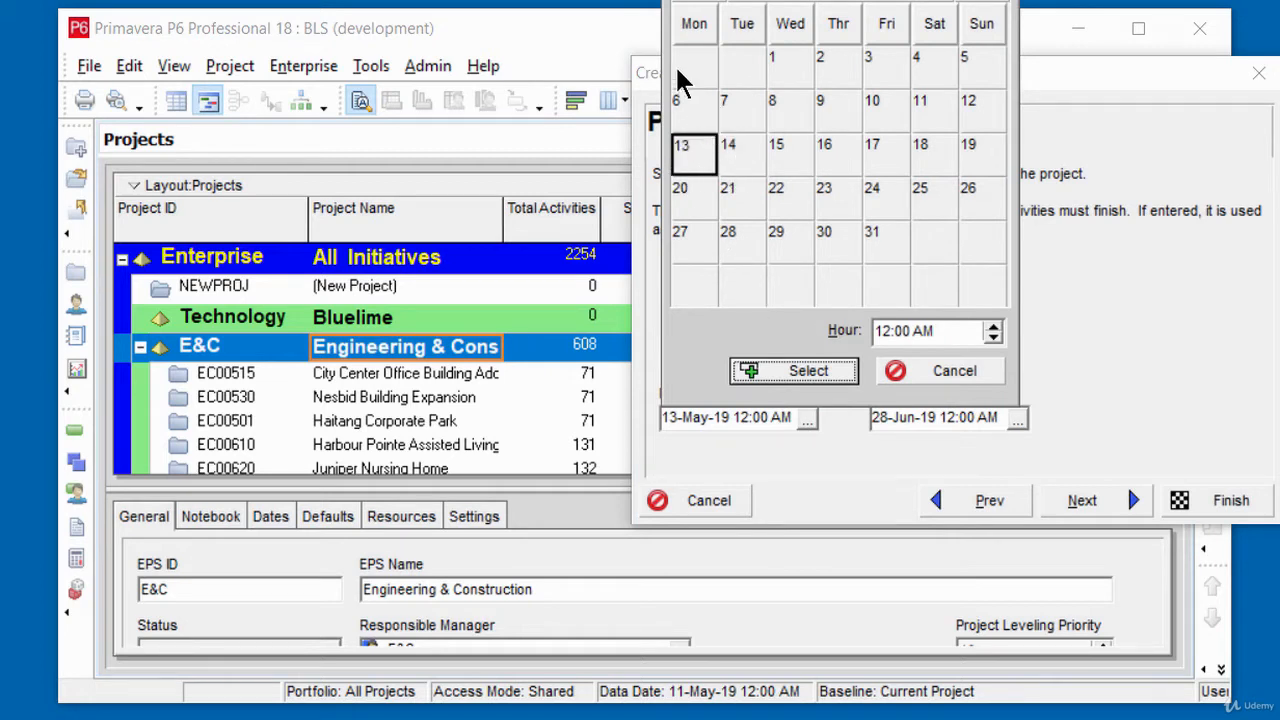
pyautogui.click(815, 373)
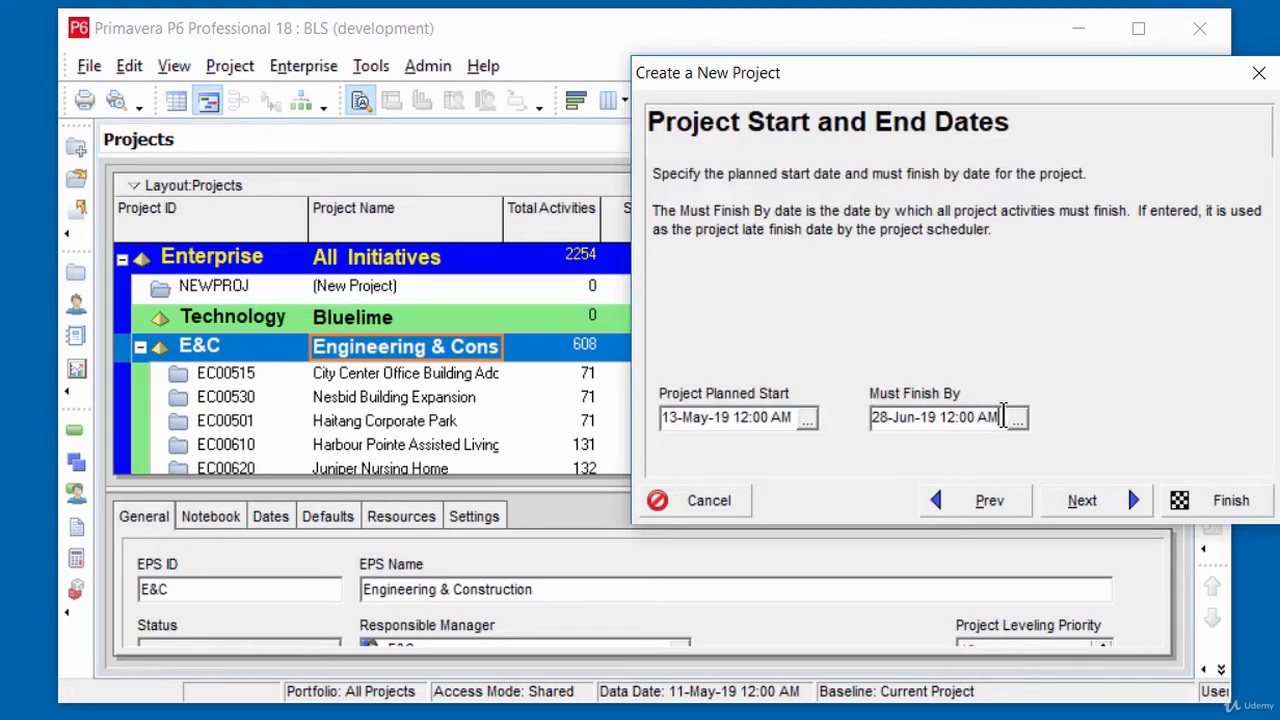
pyautogui.moveTo(997, 418); pyautogui.dragTo(808, 410)
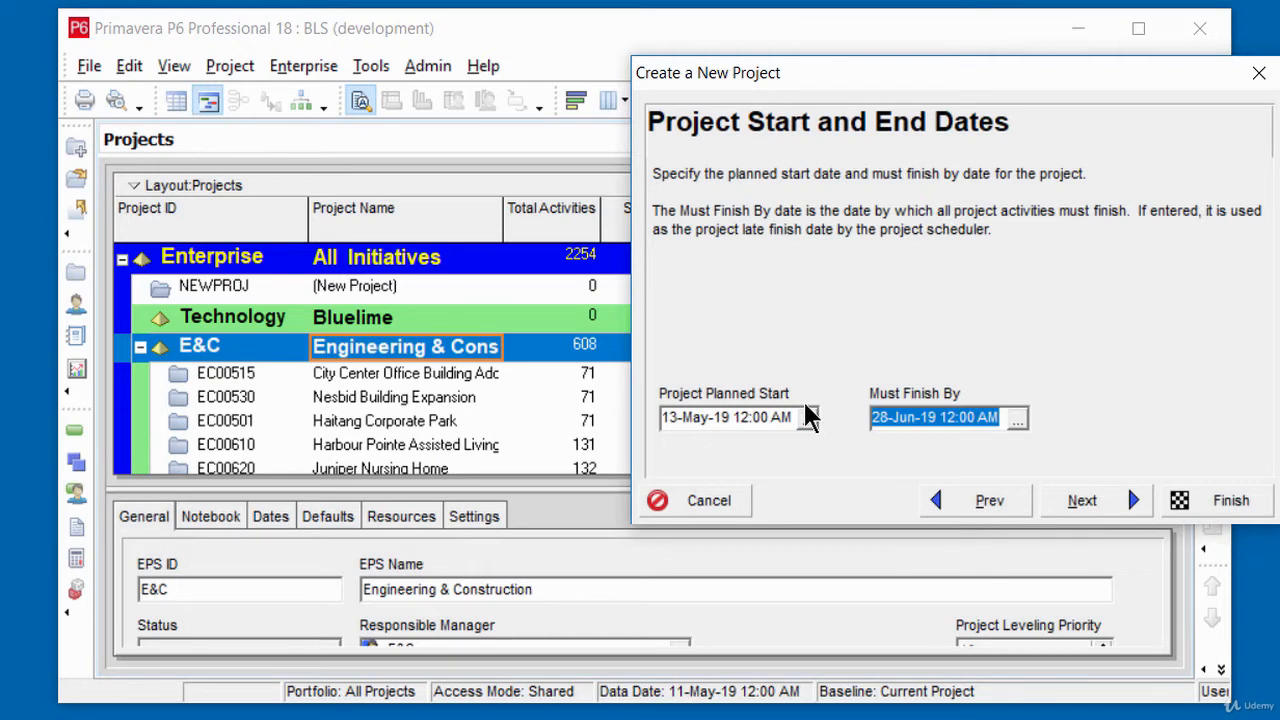
pyautogui.press('Delete')
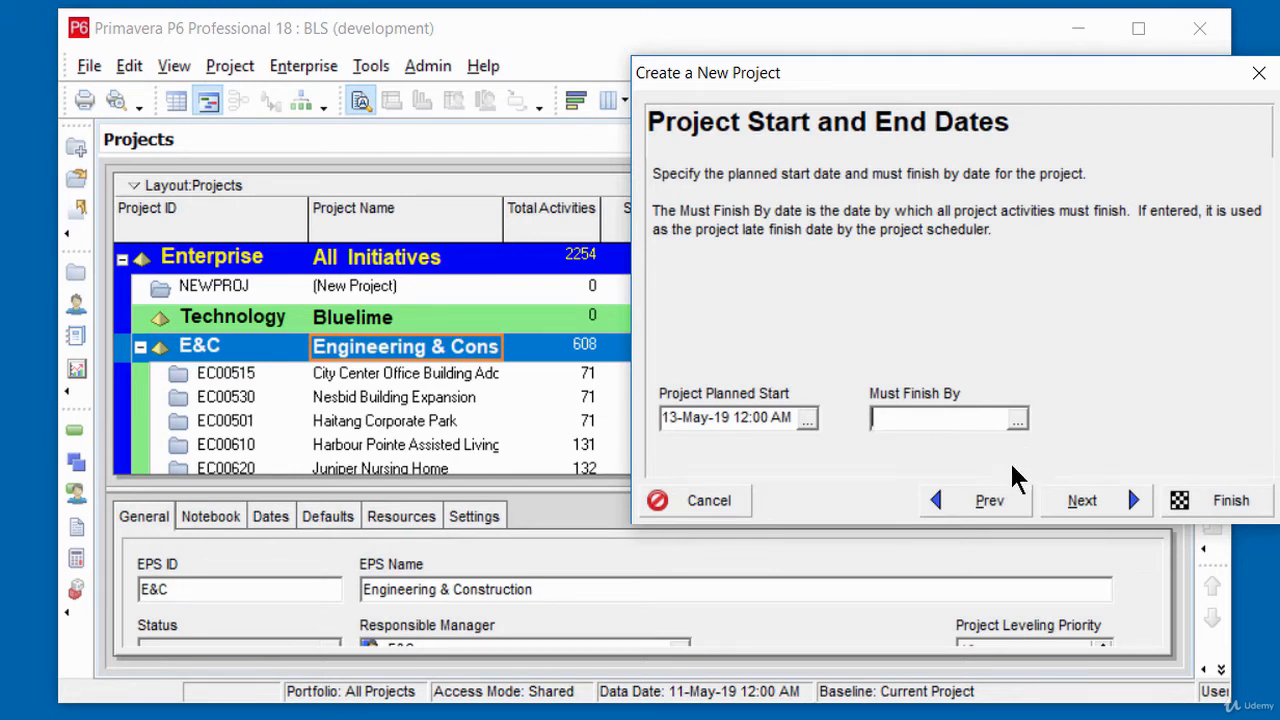
pyautogui.click(1018, 424)
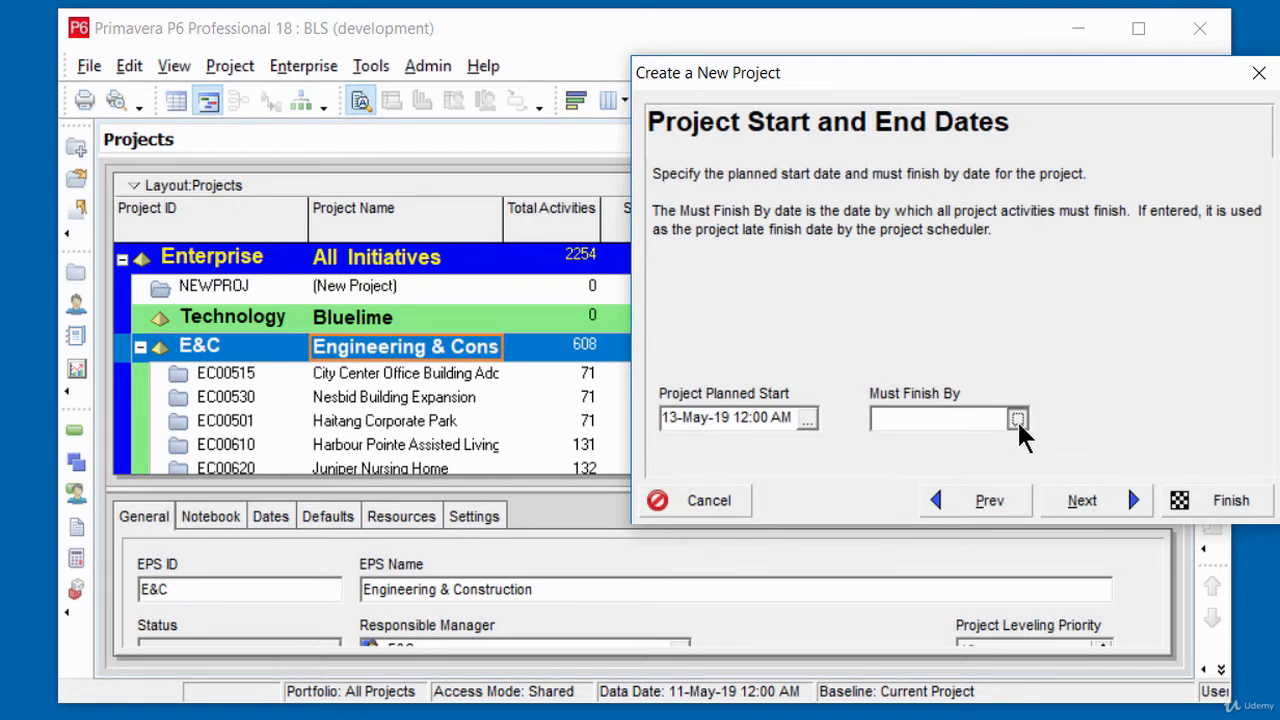
pyautogui.click(1121, 388)
# Step: Accept Enterprise as responsible manager and Standard Rate as the rate type, and finish creating the project
pyautogui.click(1088, 508)
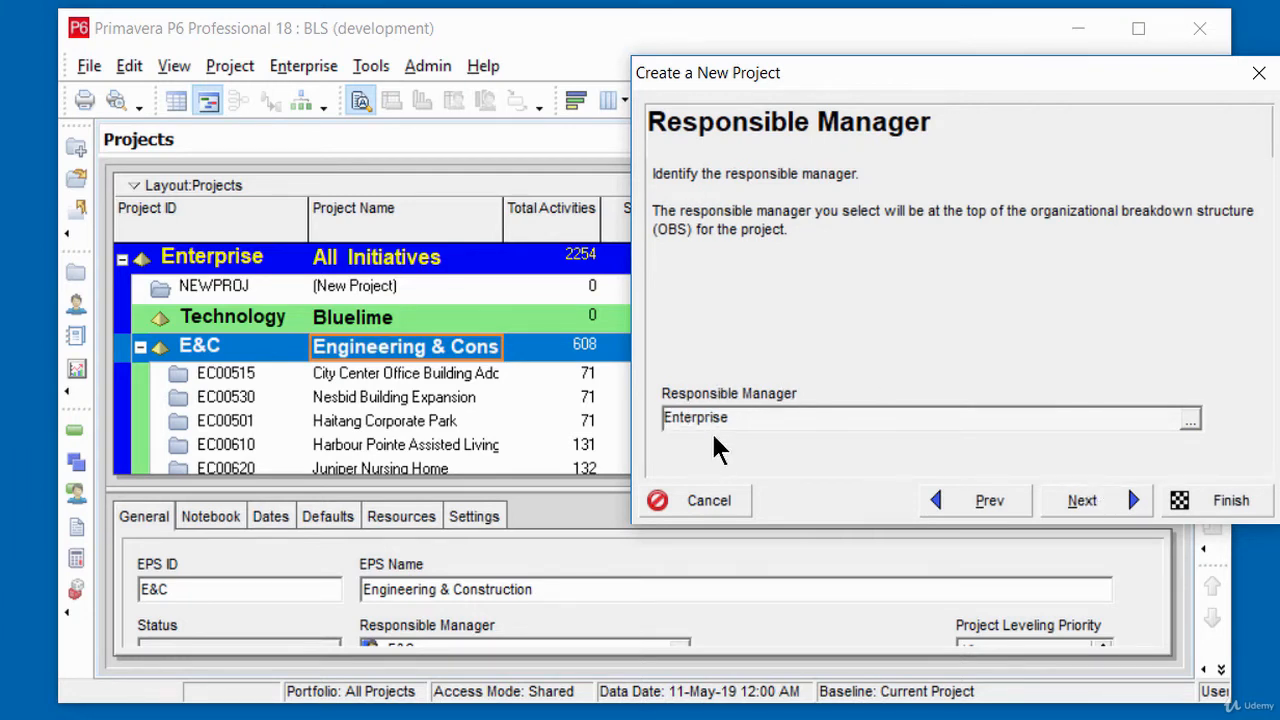
pyautogui.click(1082, 505)
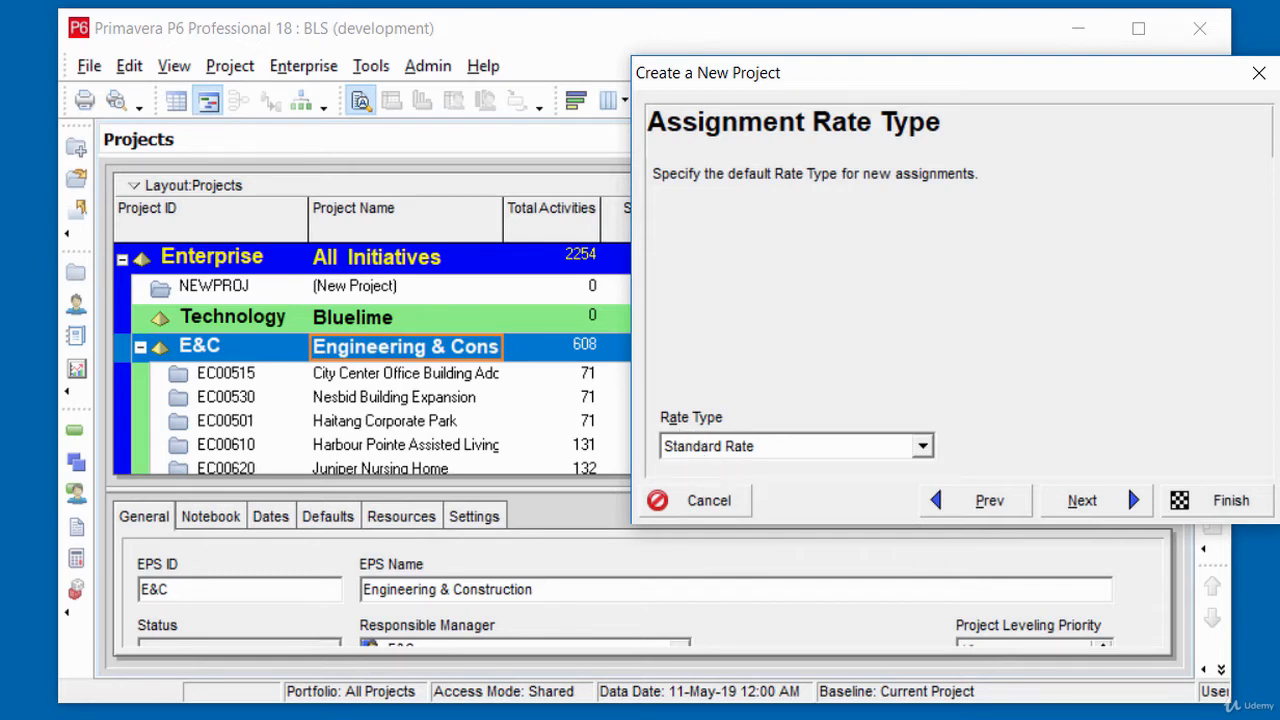
pyautogui.click(1231, 501)
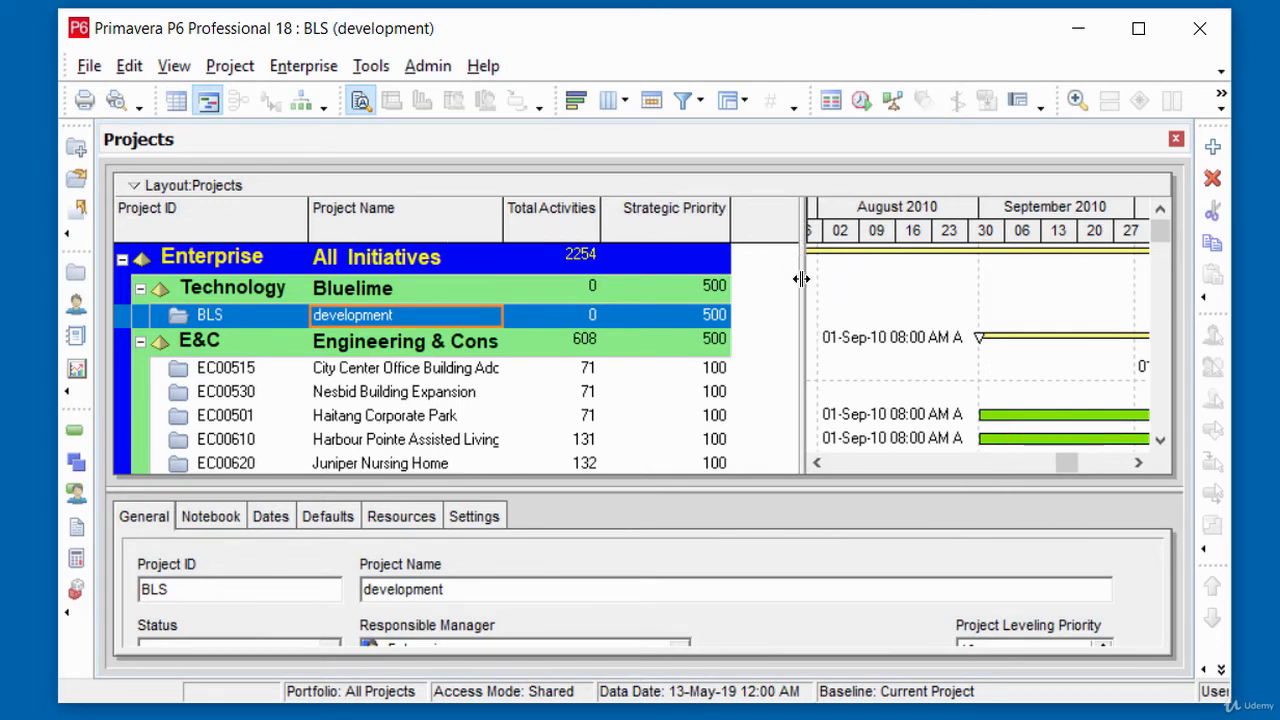
# Step: Give the Gantt chart slightly more width and enlarge the project details area until all General fields are in view
pyautogui.moveTo(801, 279); pyautogui.dragTo(754, 290)
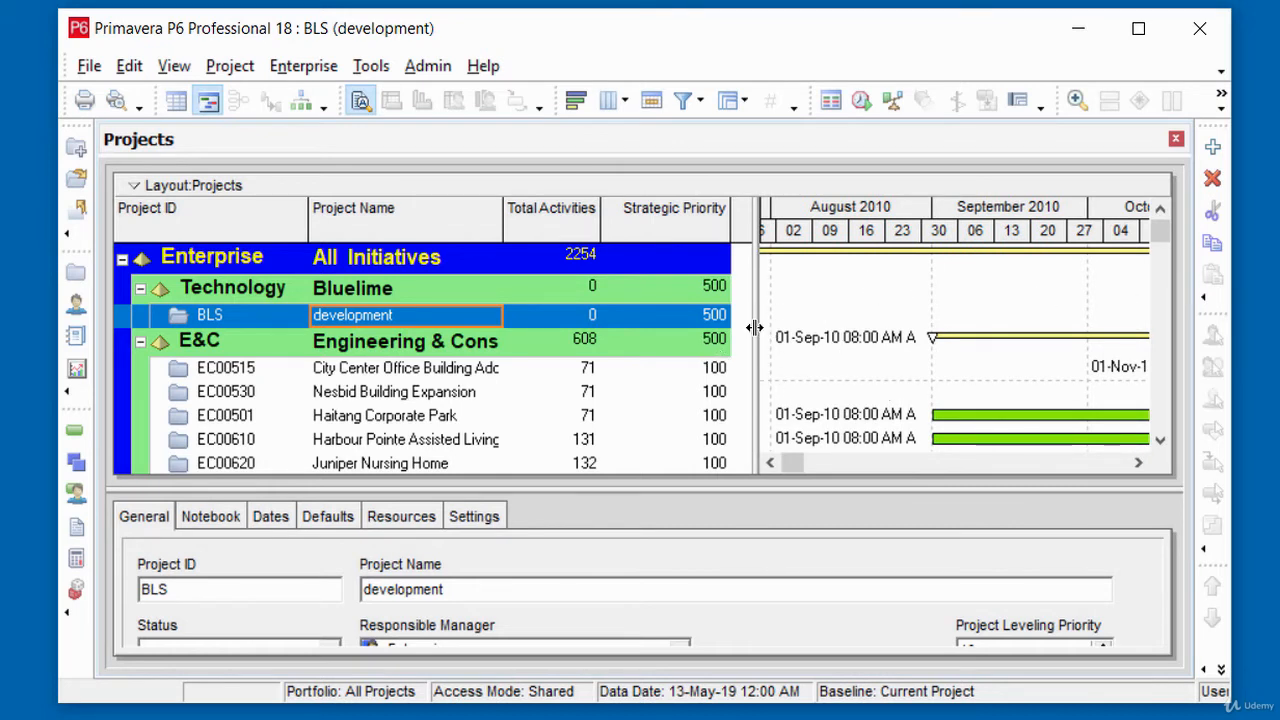
pyautogui.moveTo(755, 328); pyautogui.dragTo(787, 352)
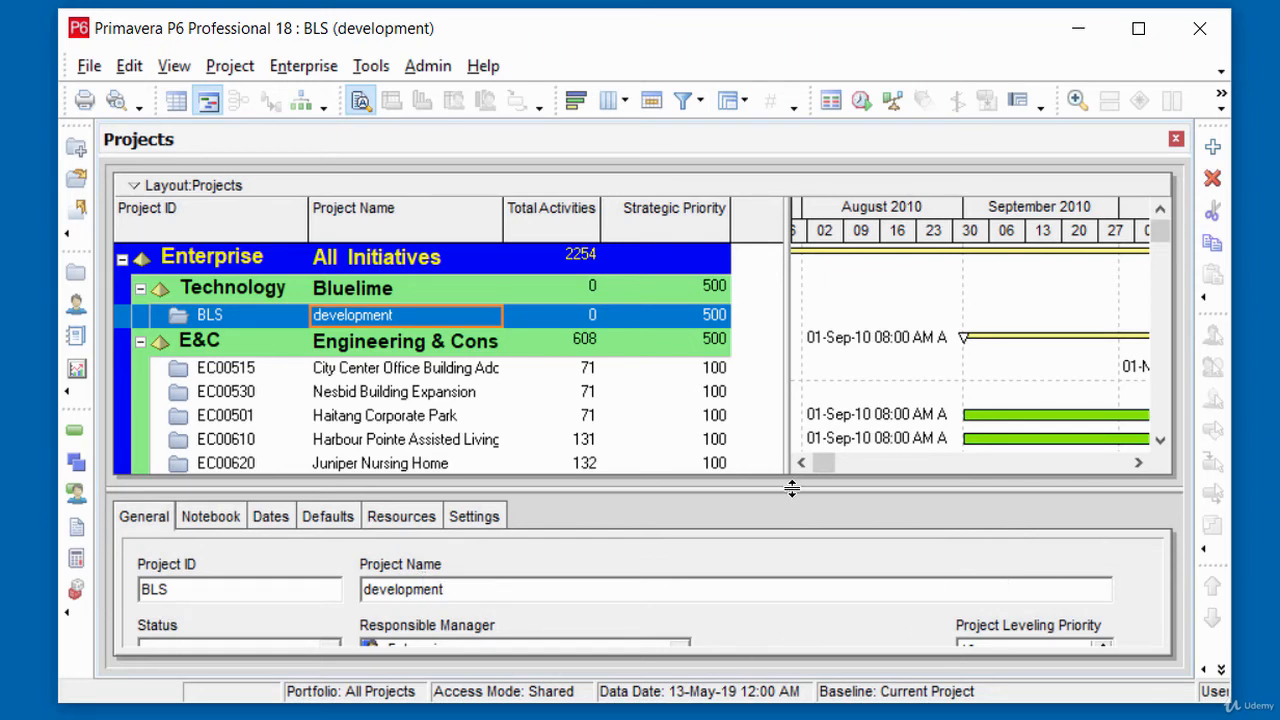
pyautogui.moveTo(794, 486); pyautogui.dragTo(795, 425)
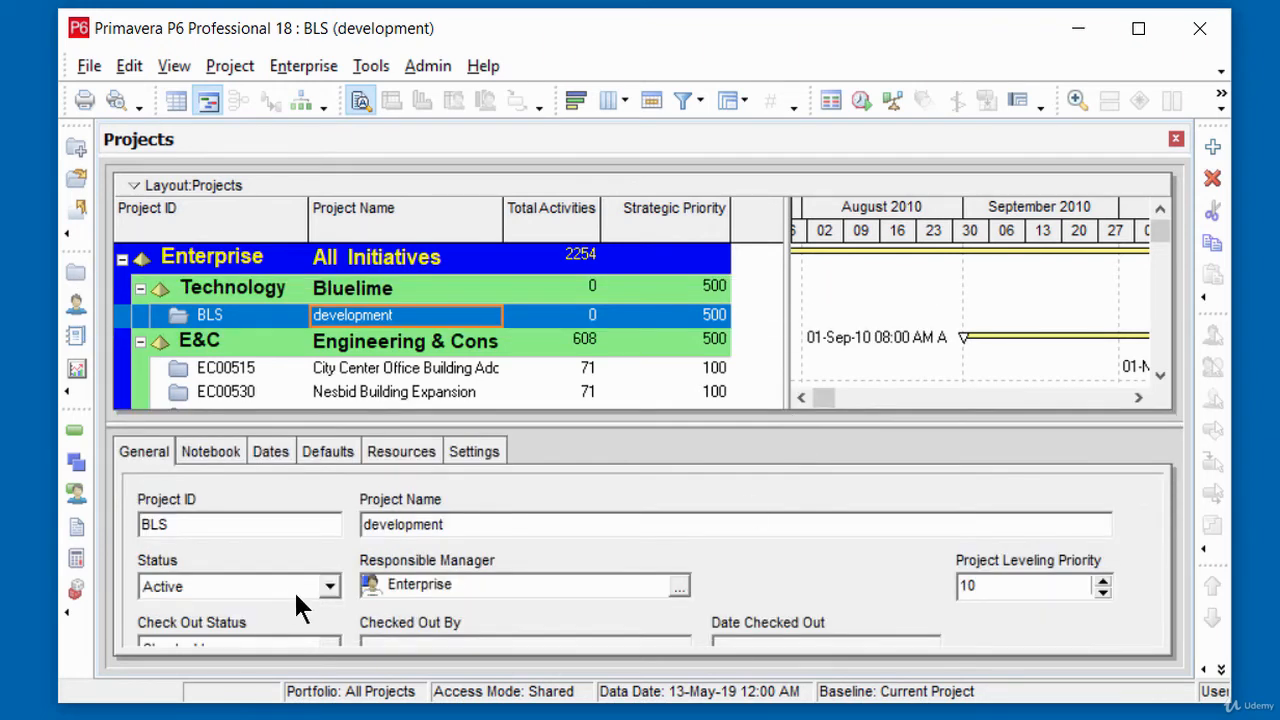
pyautogui.scroll(-2, 1027, 557)
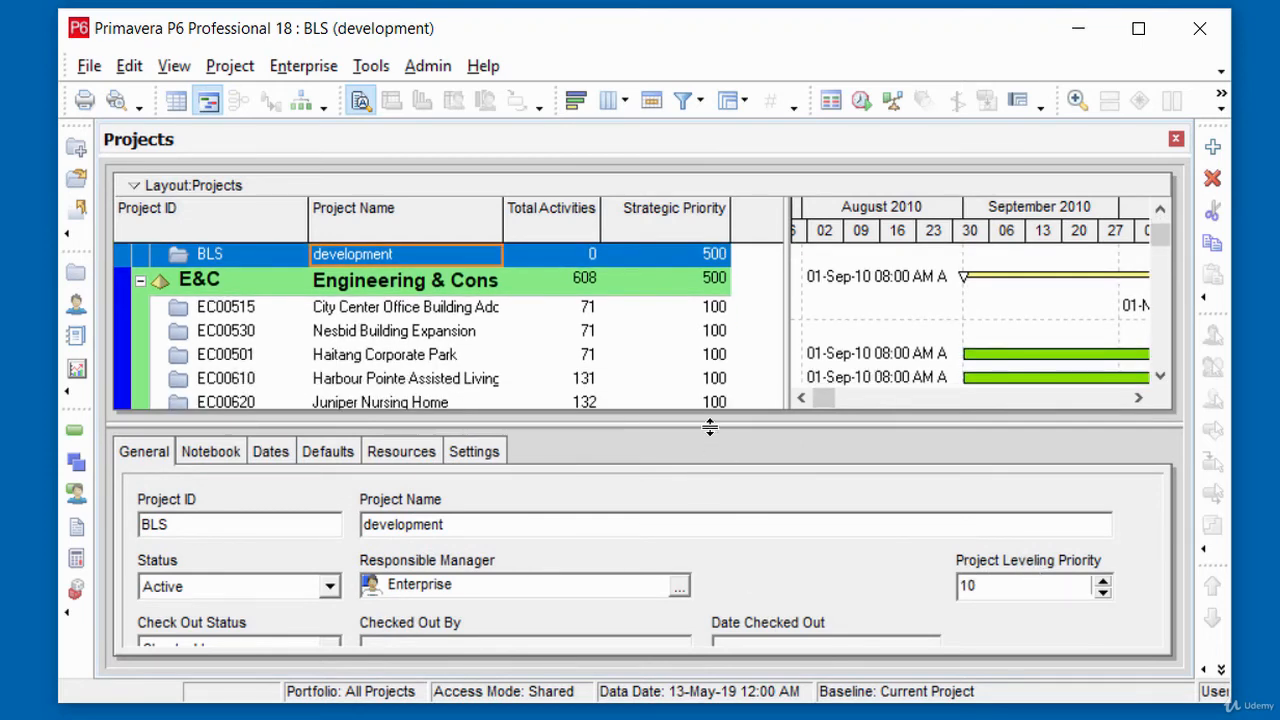
pyautogui.moveTo(714, 423); pyautogui.dragTo(740, 340)
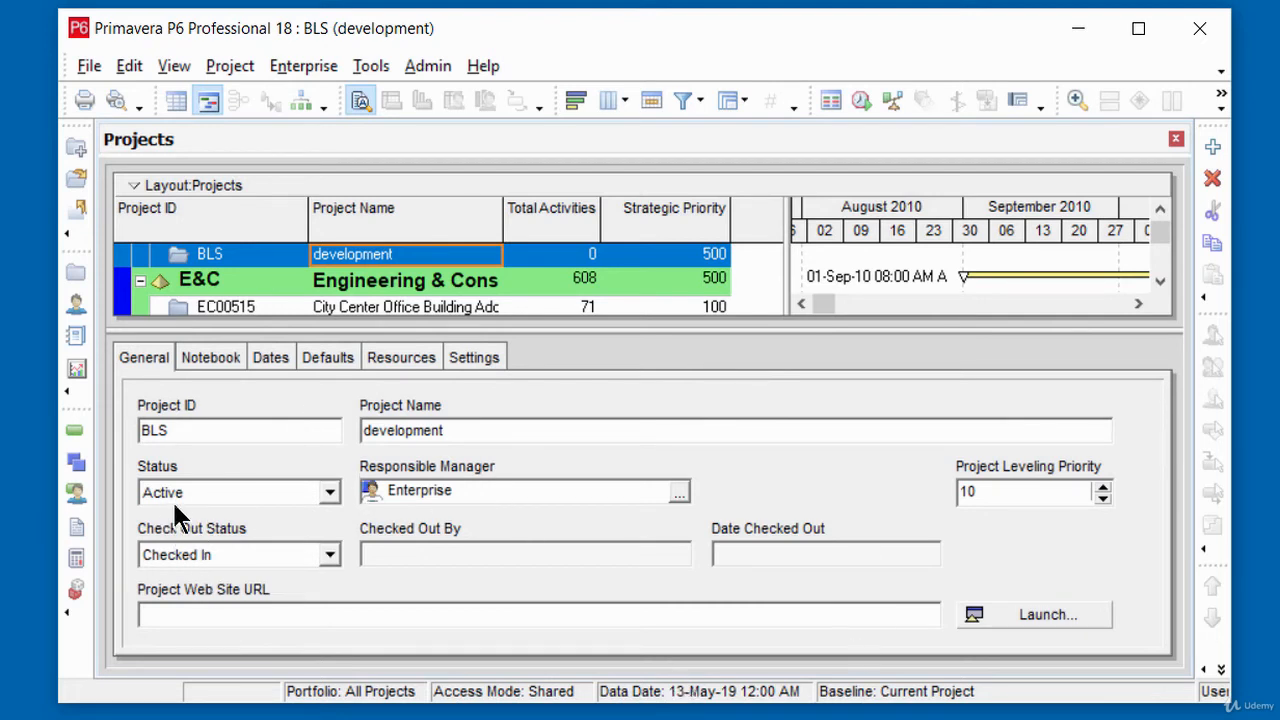
# Step: Set the status of the BLS project to What-if in its general details
pyautogui.click(330, 496)
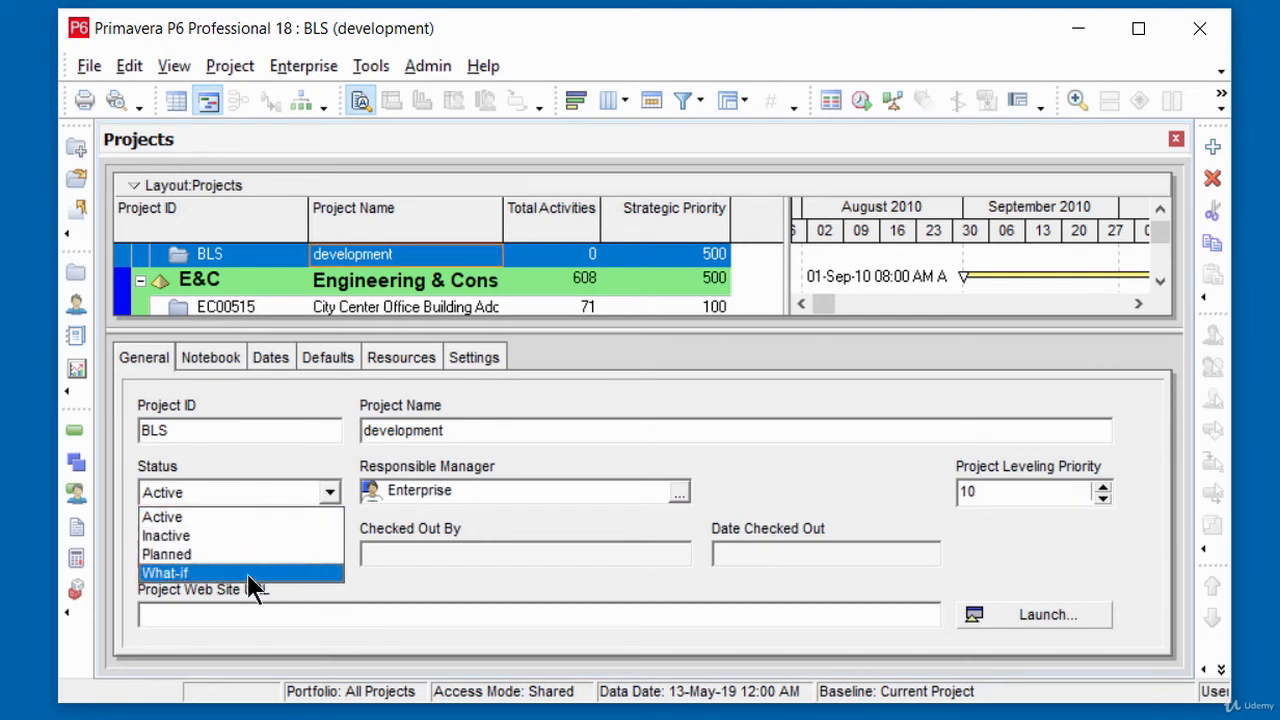
pyautogui.click(453, 614)
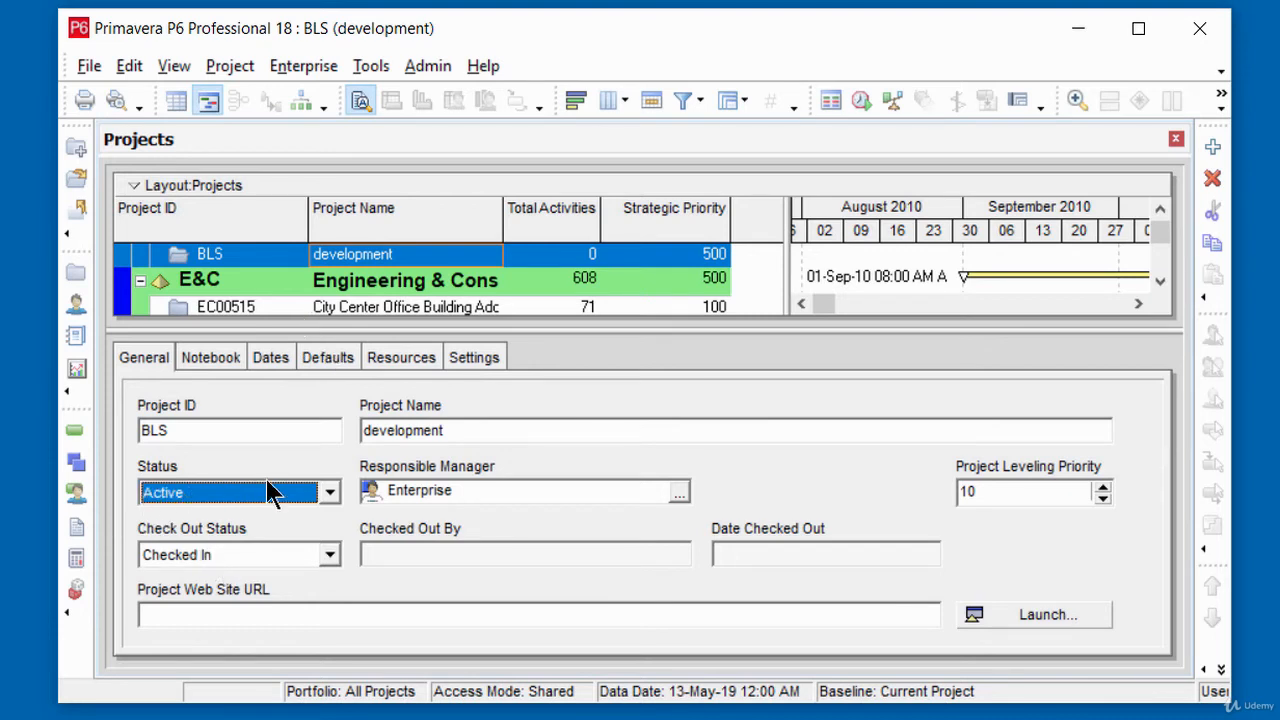
pyautogui.click(330, 492)
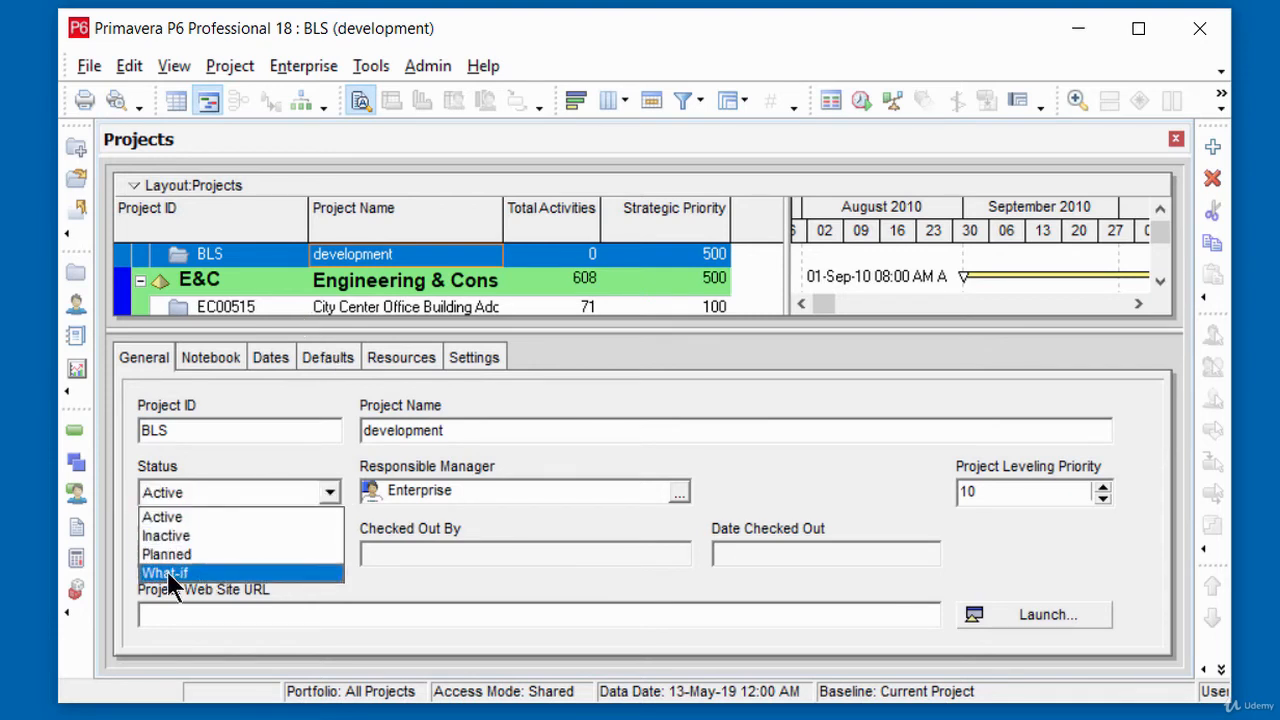
pyautogui.click(171, 575)
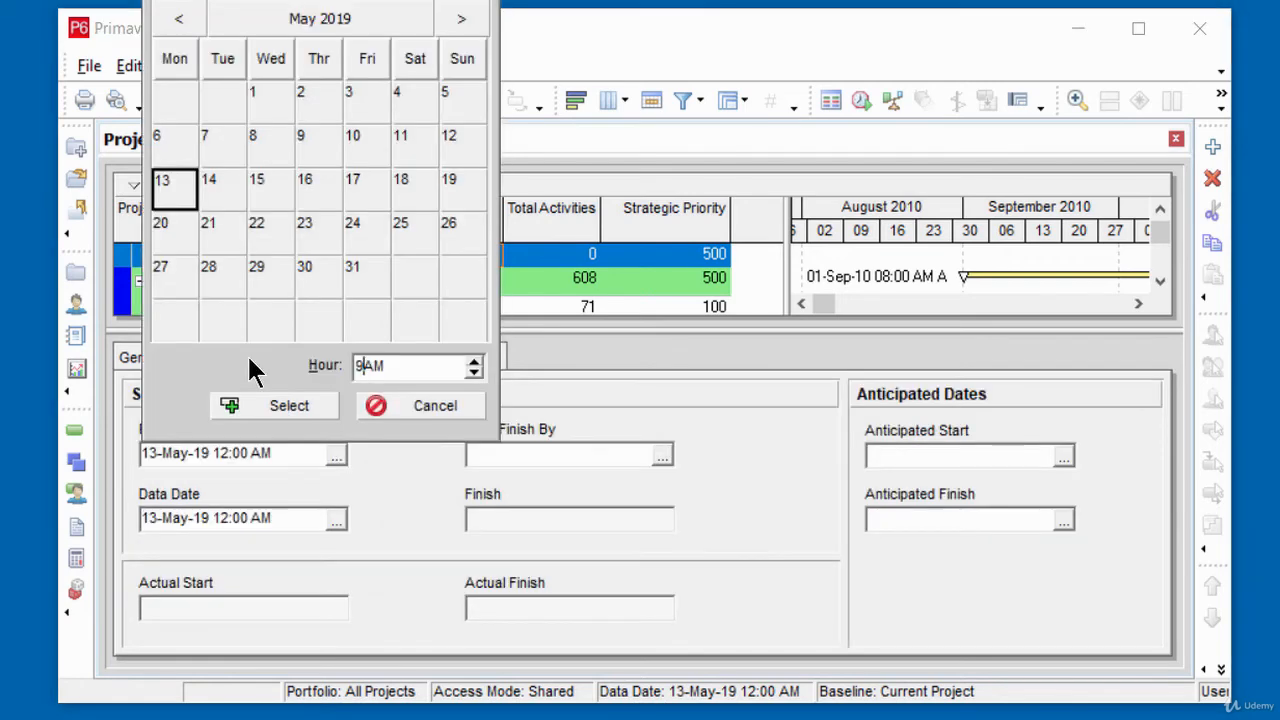
pyautogui.click(142, 352)
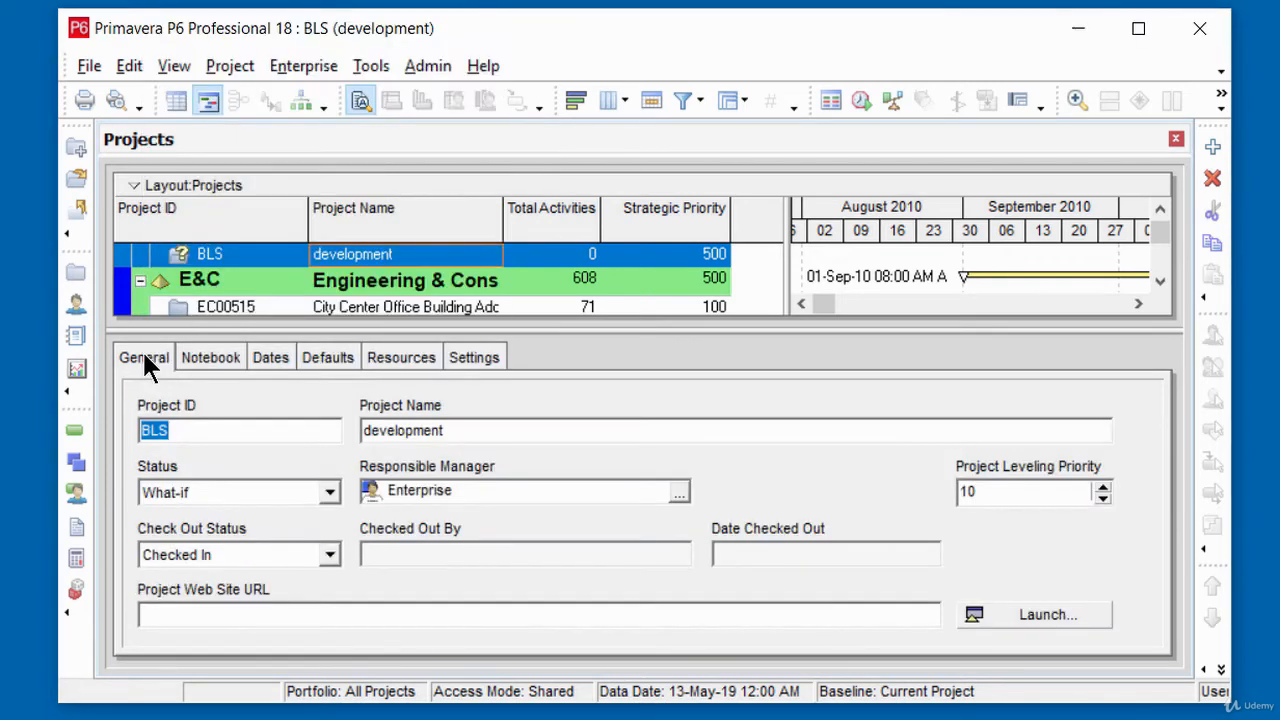
# Step: Set the BLS project's data date to 13-May-19 09:00 PM in its schedule dates
pyautogui.click(270, 360)
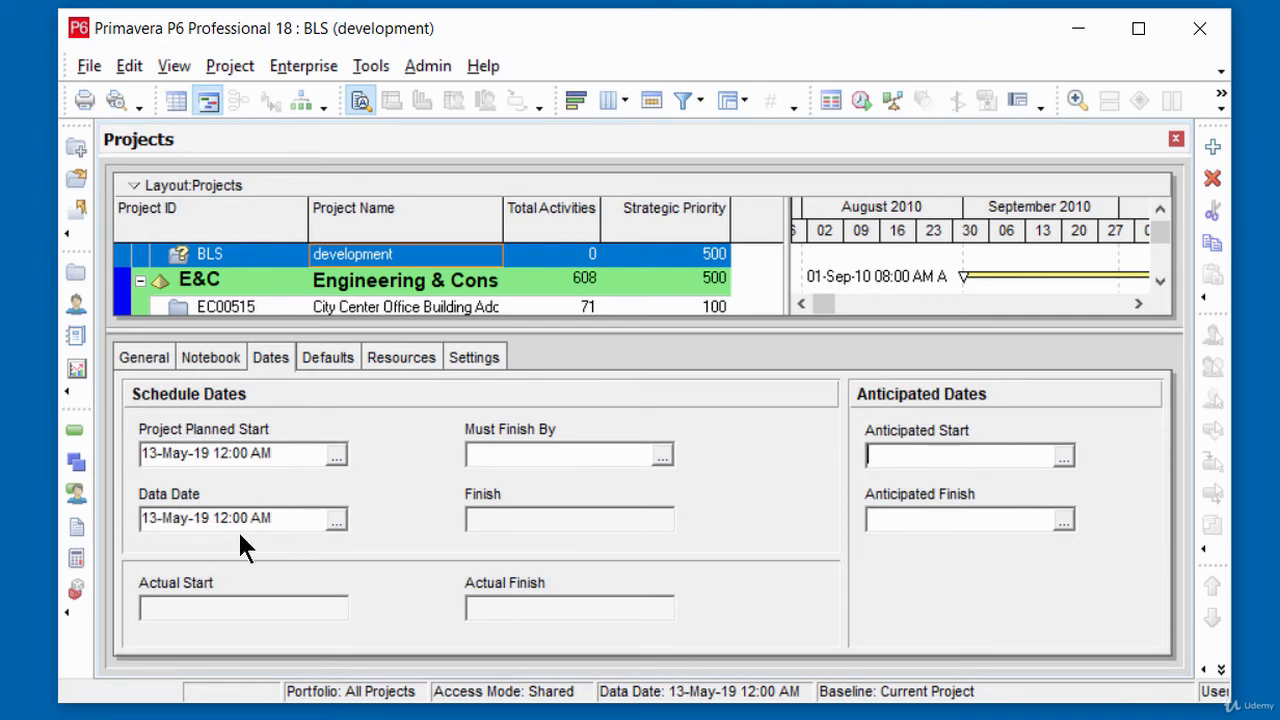
pyautogui.click(336, 522)
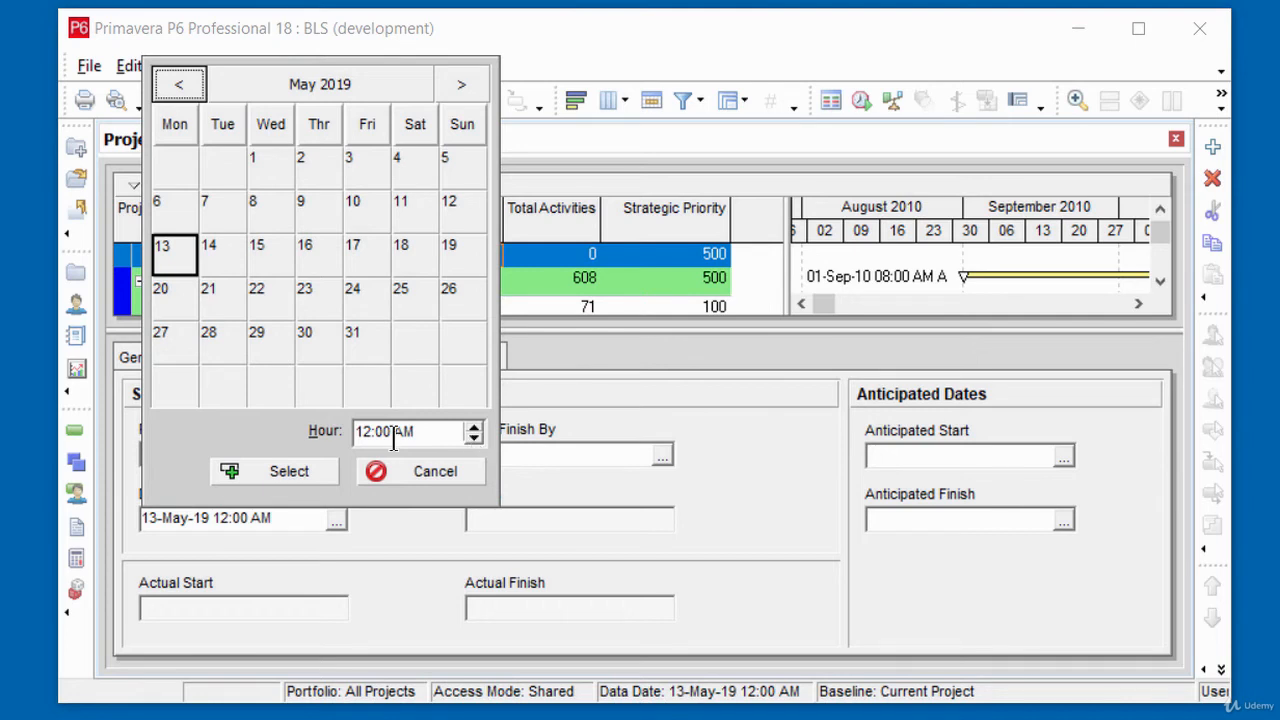
pyautogui.click(474, 438)
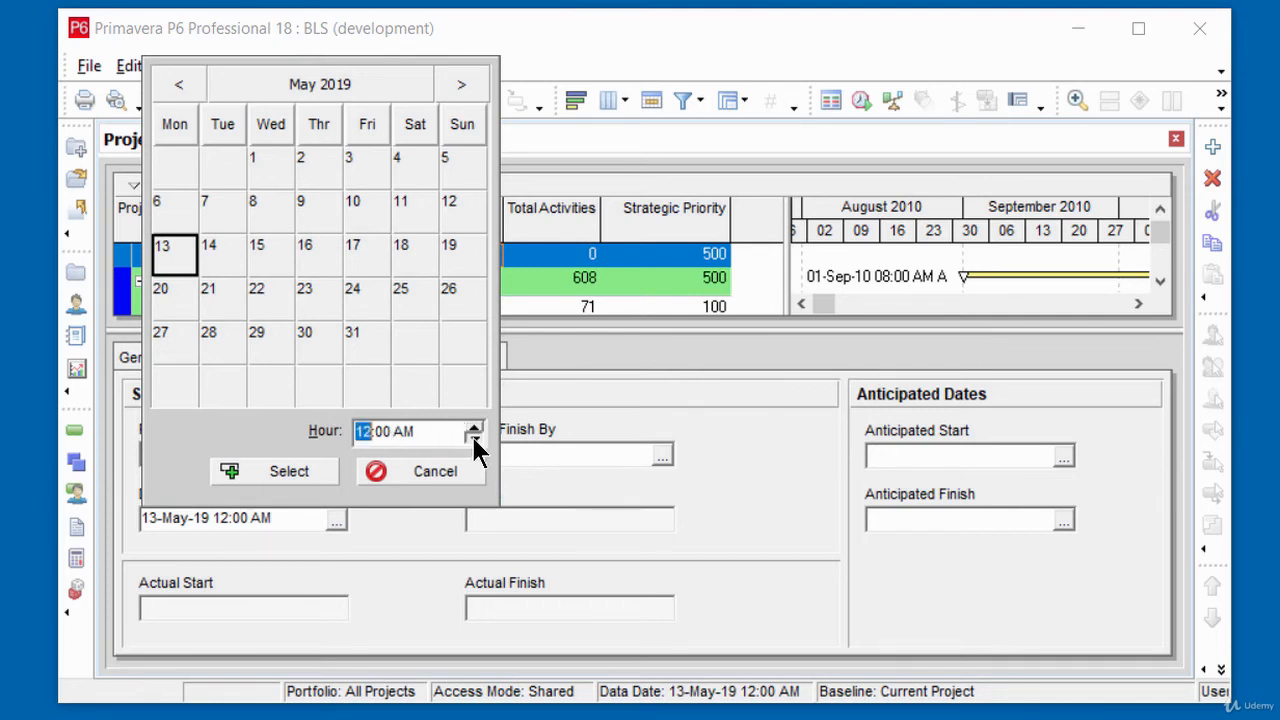
pyautogui.click(474, 438)
pyautogui.click(474, 438)
pyautogui.click(287, 470)
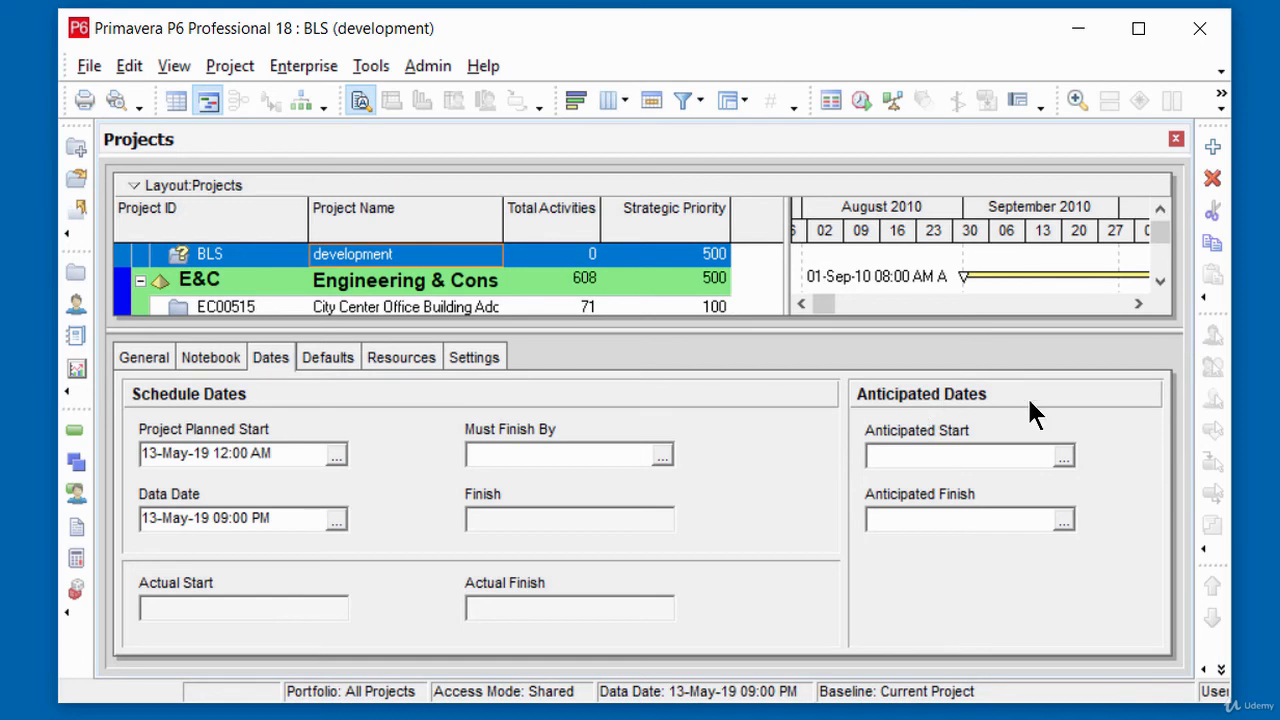
# Step: Set the project's anticipated start to 30-May-19 12:00 AM
pyautogui.click(1061, 456)
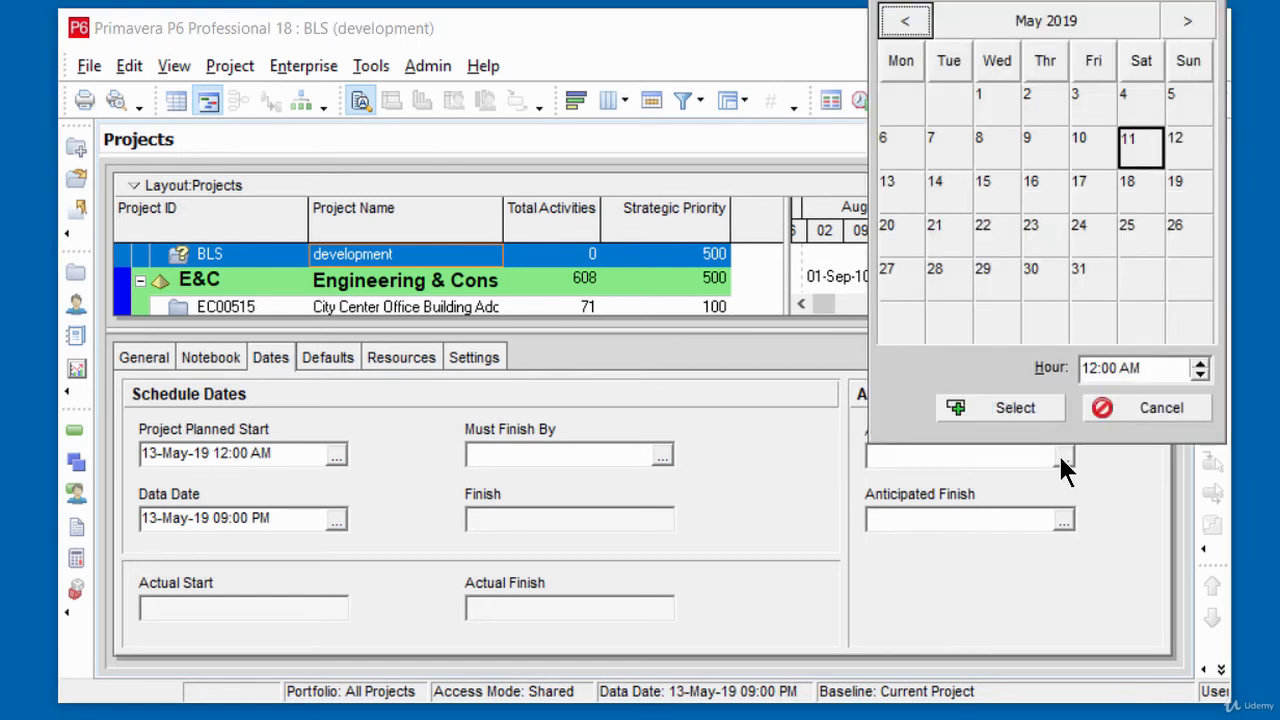
pyautogui.click(1035, 278)
pyautogui.click(995, 408)
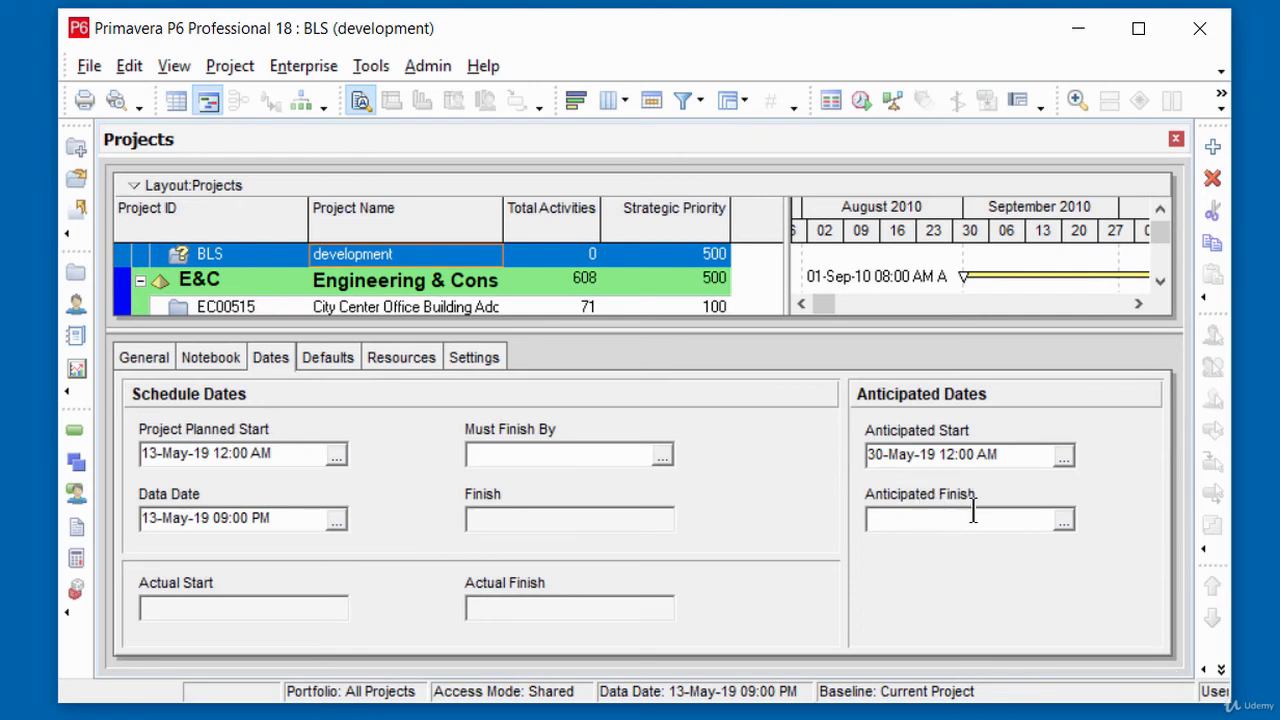
# Step: Set the project's anticipated finish to 28-Jun-19 12:00 AM and shrink the details area to show more of the project list
pyautogui.click(1062, 520)
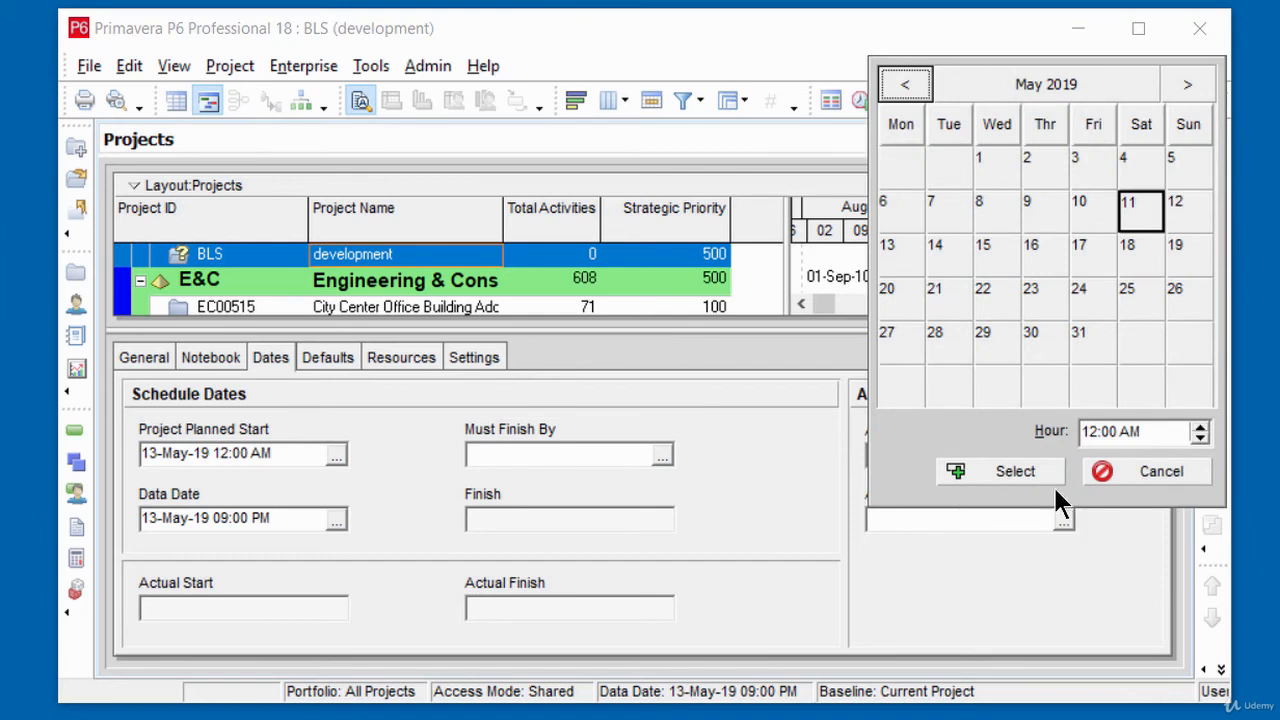
pyautogui.click(1187, 86)
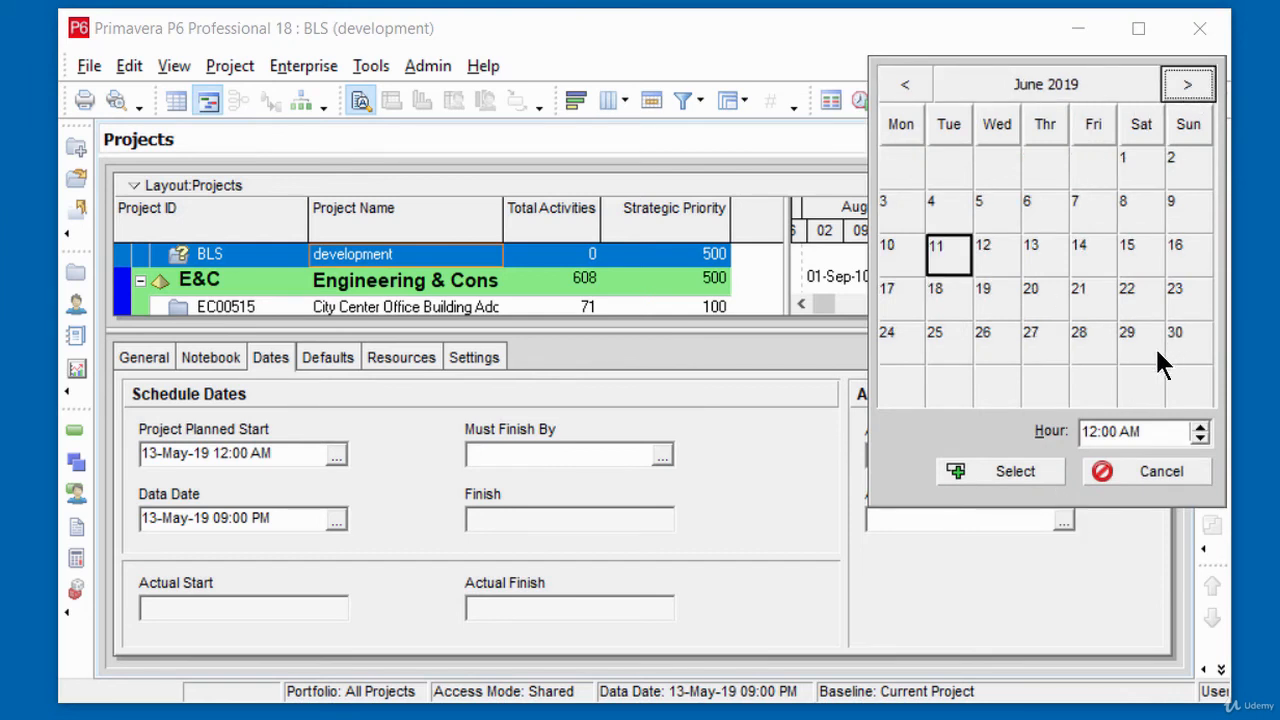
pyautogui.click(1090, 336)
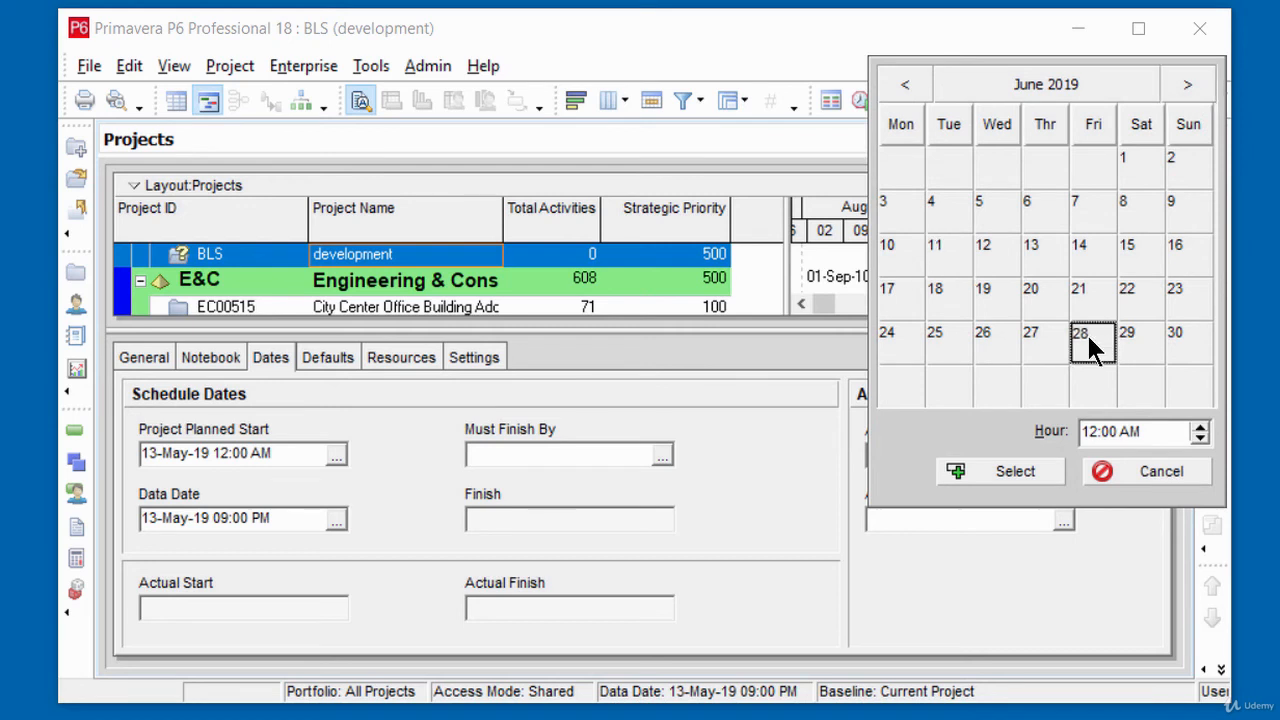
pyautogui.click(988, 465)
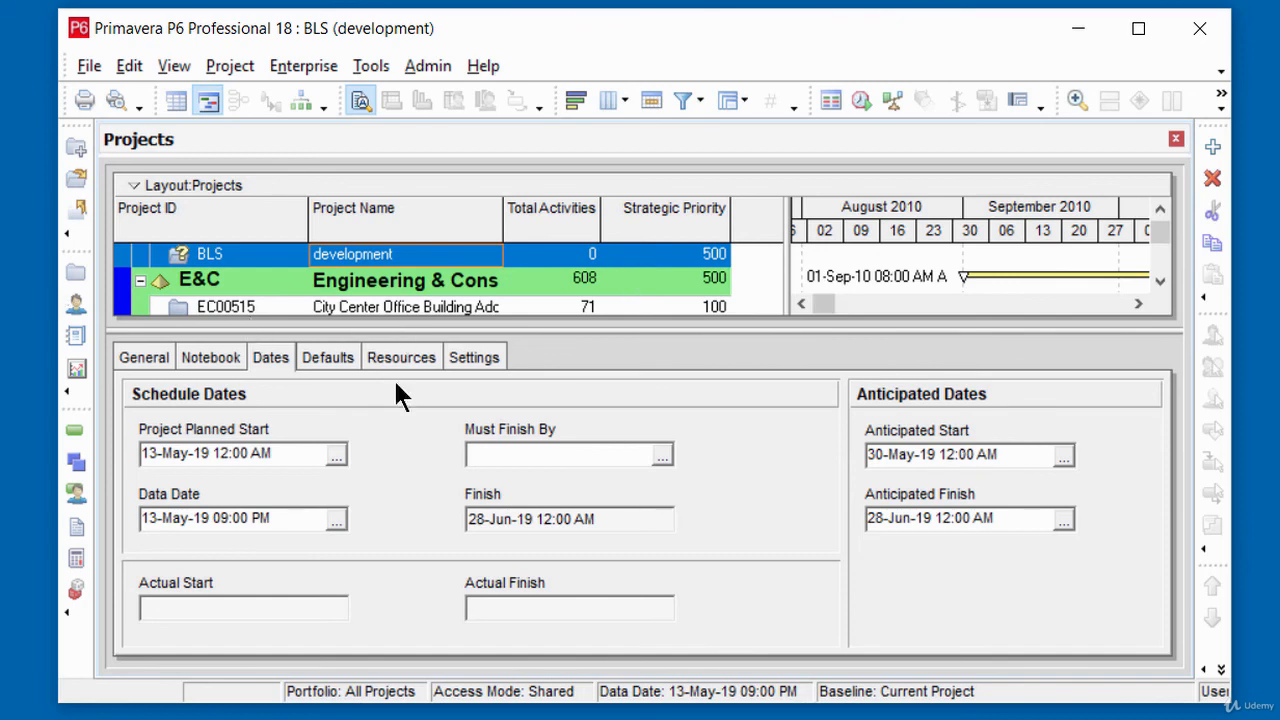
pyautogui.moveTo(563, 329); pyautogui.dragTo(580, 537)
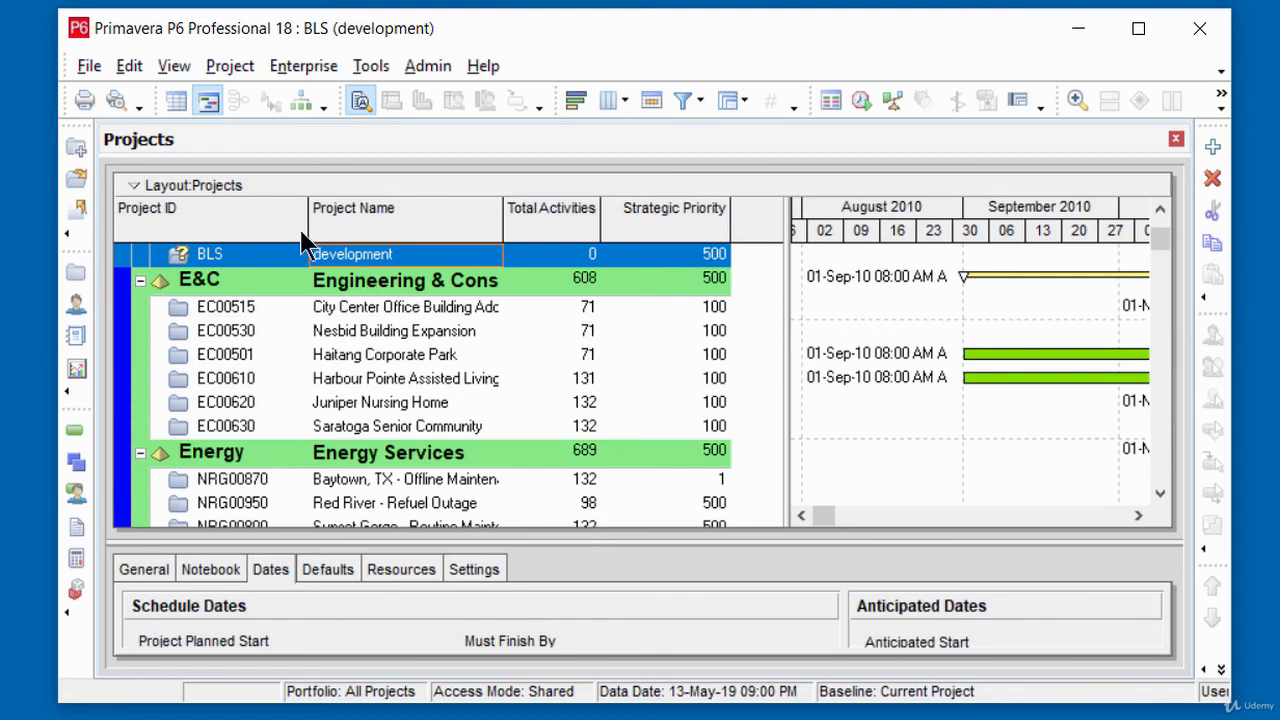